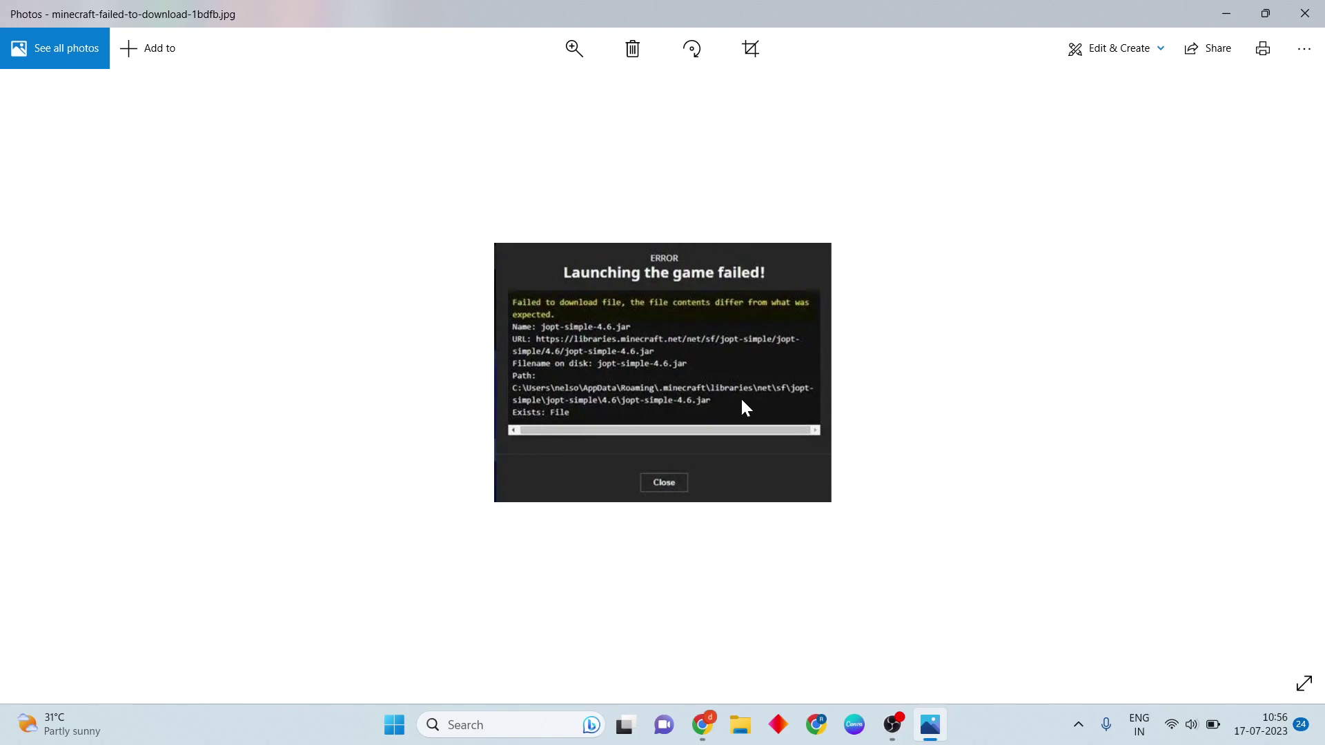
# Close the error image, then open Control Panel and set its view to Category
pyautogui.click(1304, 13)
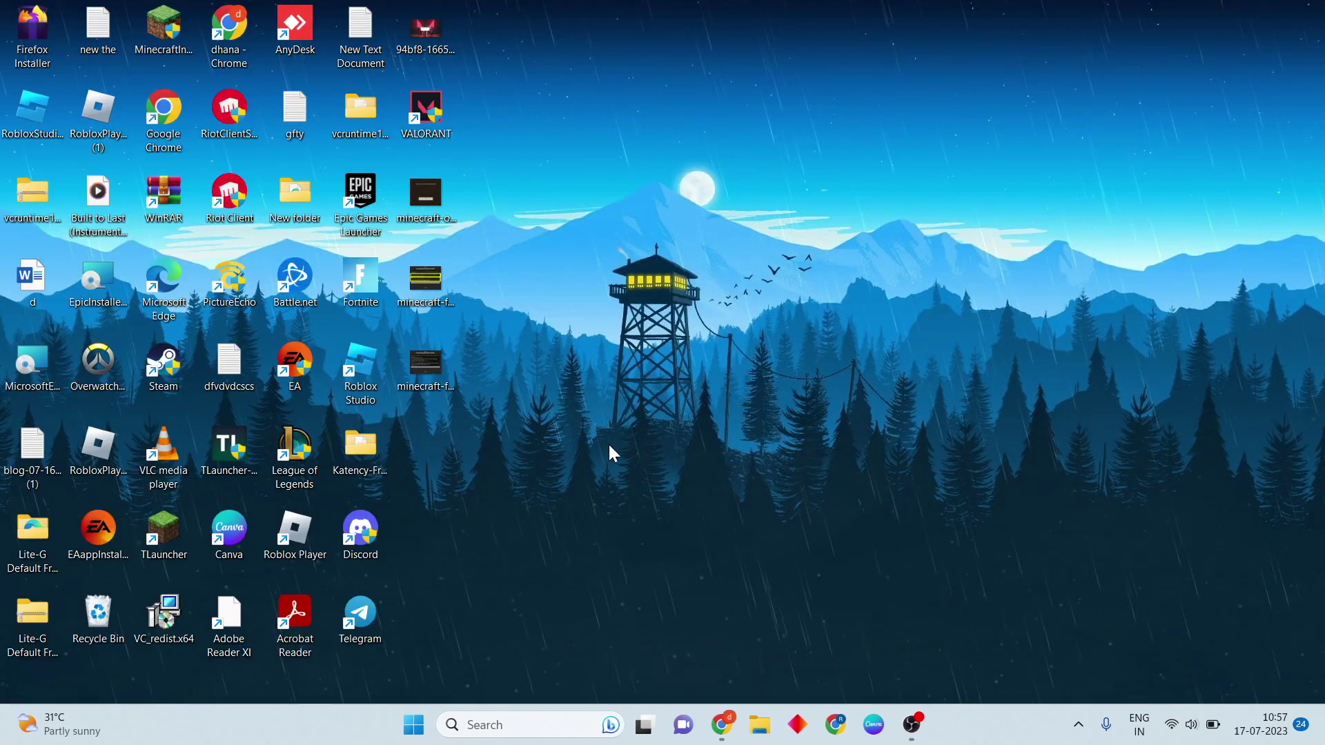
pyautogui.click(502, 729)
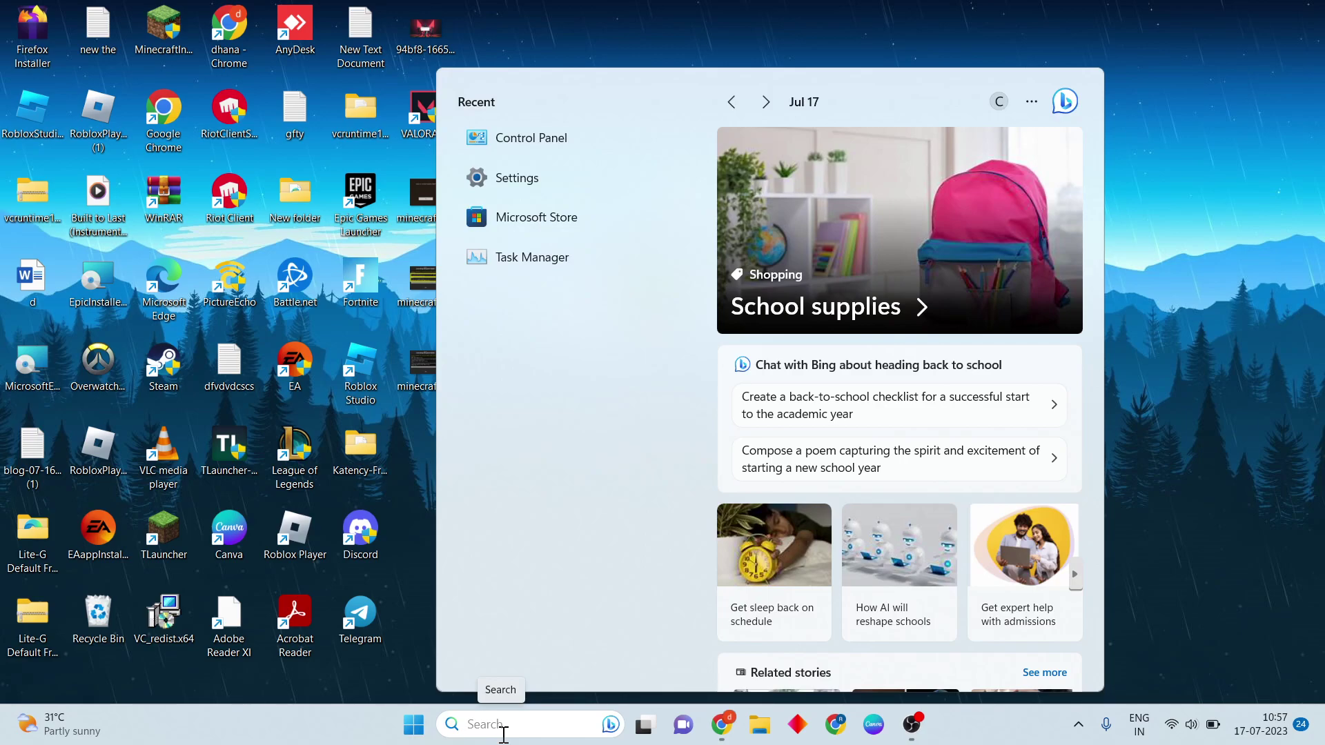
pyautogui.write('co')
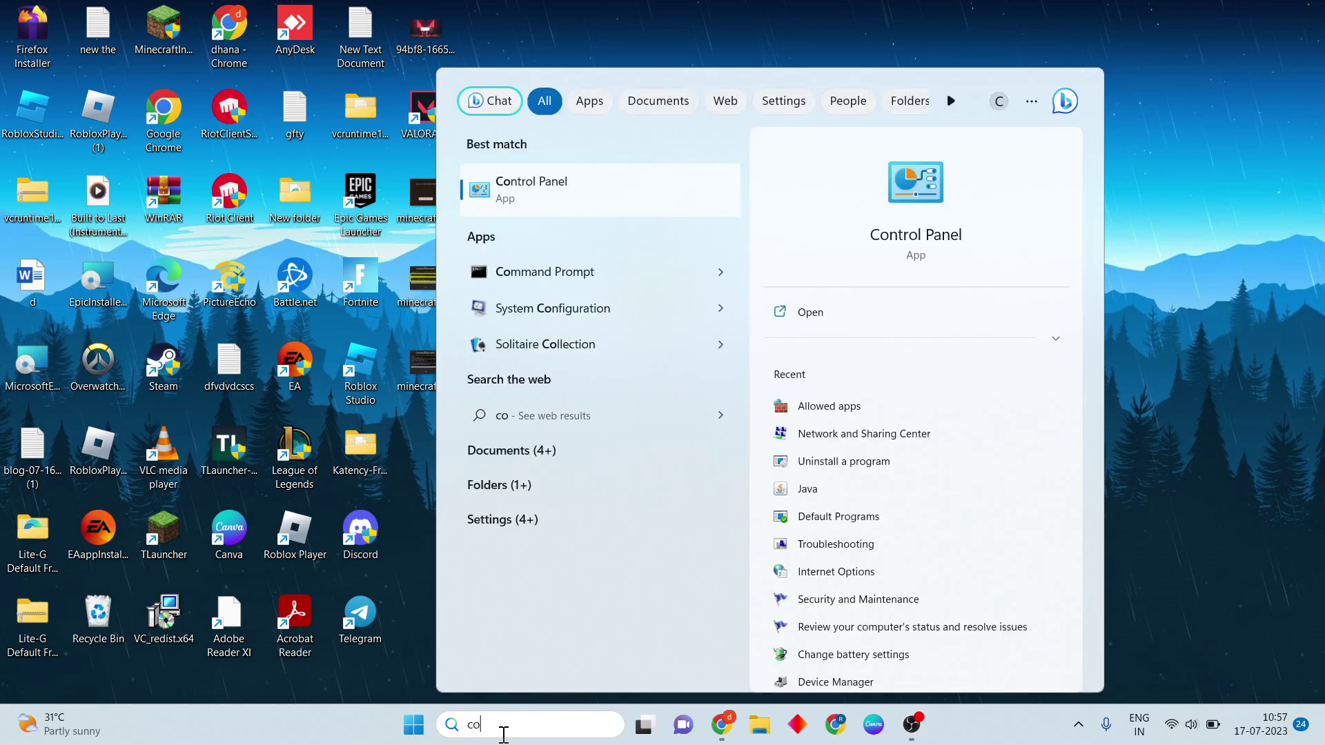
pyautogui.click(847, 315)
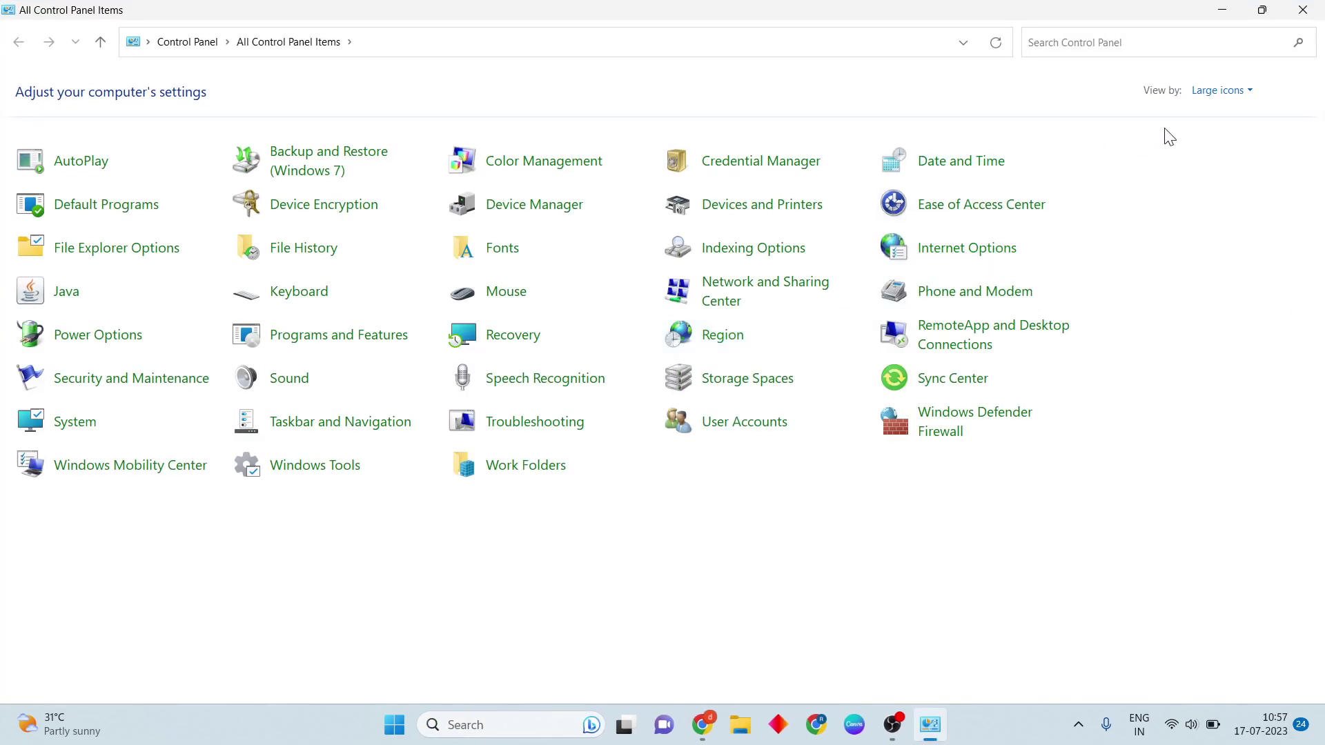
pyautogui.click(1230, 97)
pyautogui.click(1228, 114)
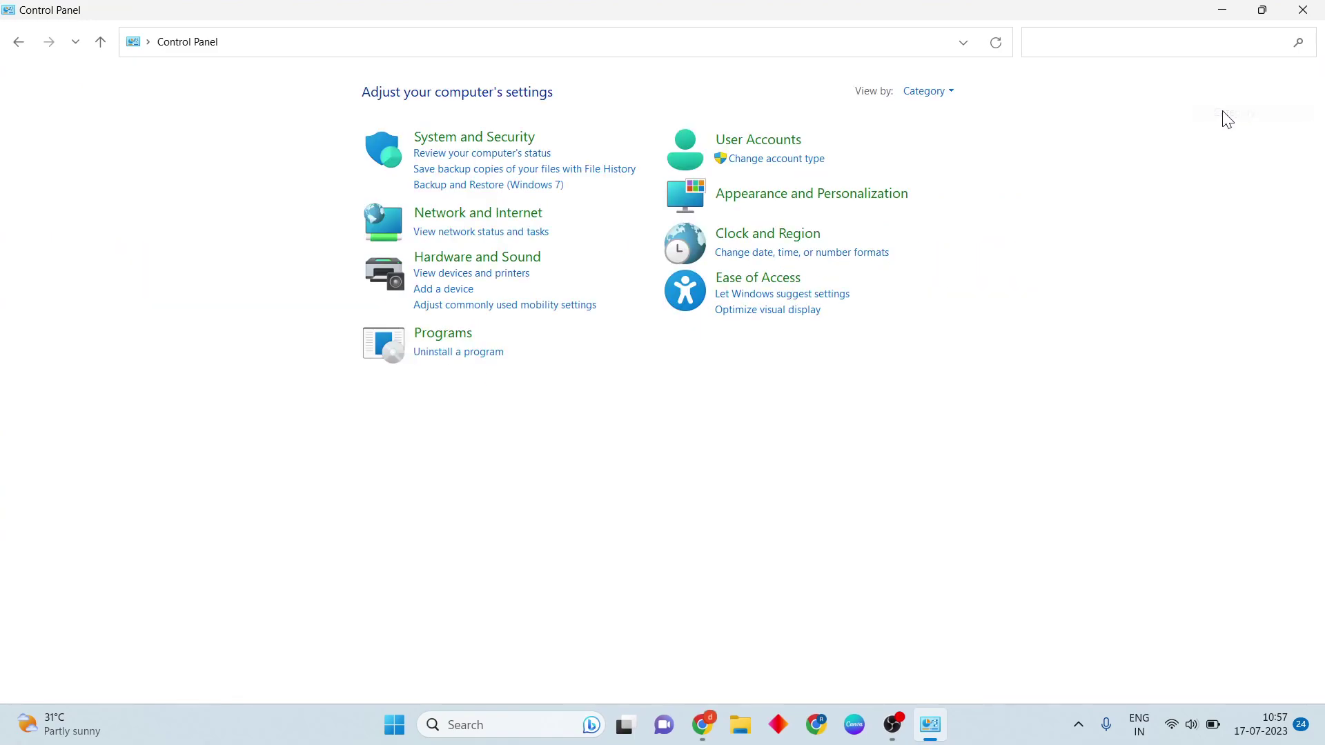
# Open the Windows Defender Firewall list of allowed apps under System and Security and unlock its settings for changes
pyautogui.click(474, 137)
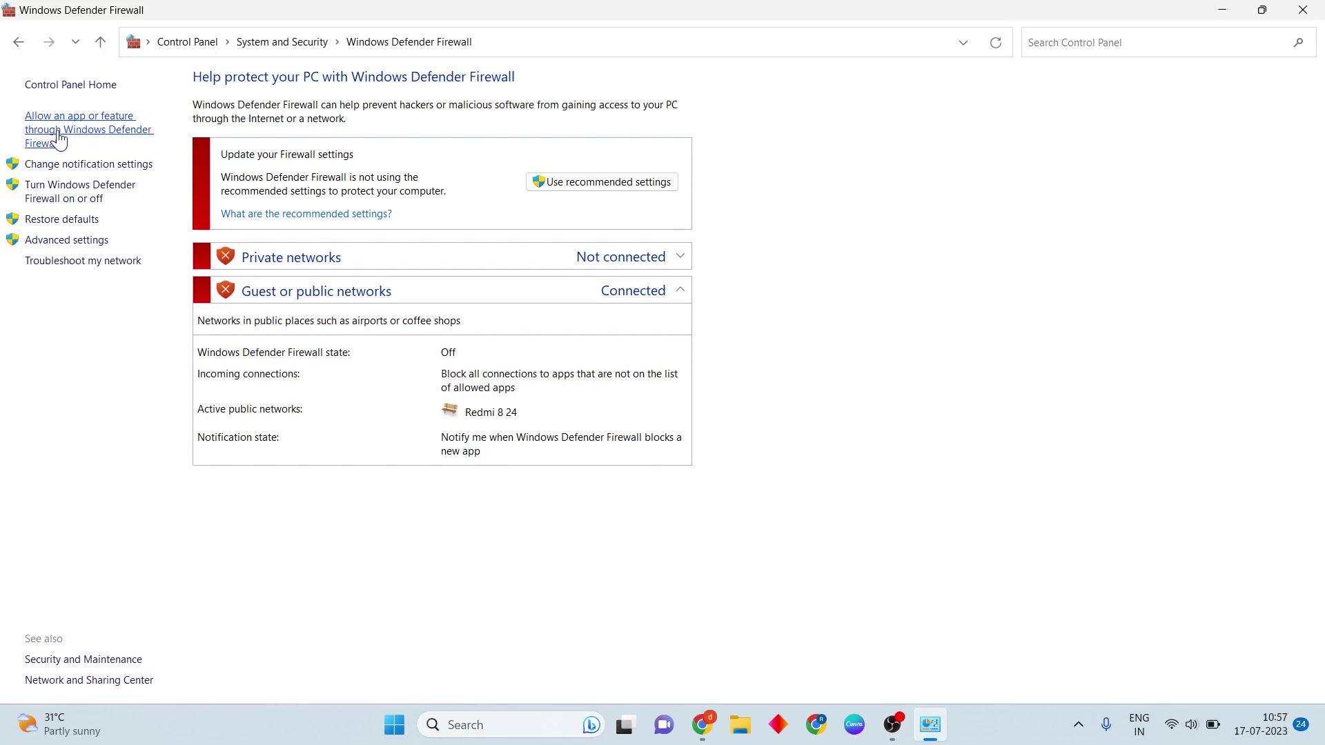
pyautogui.click(64, 137)
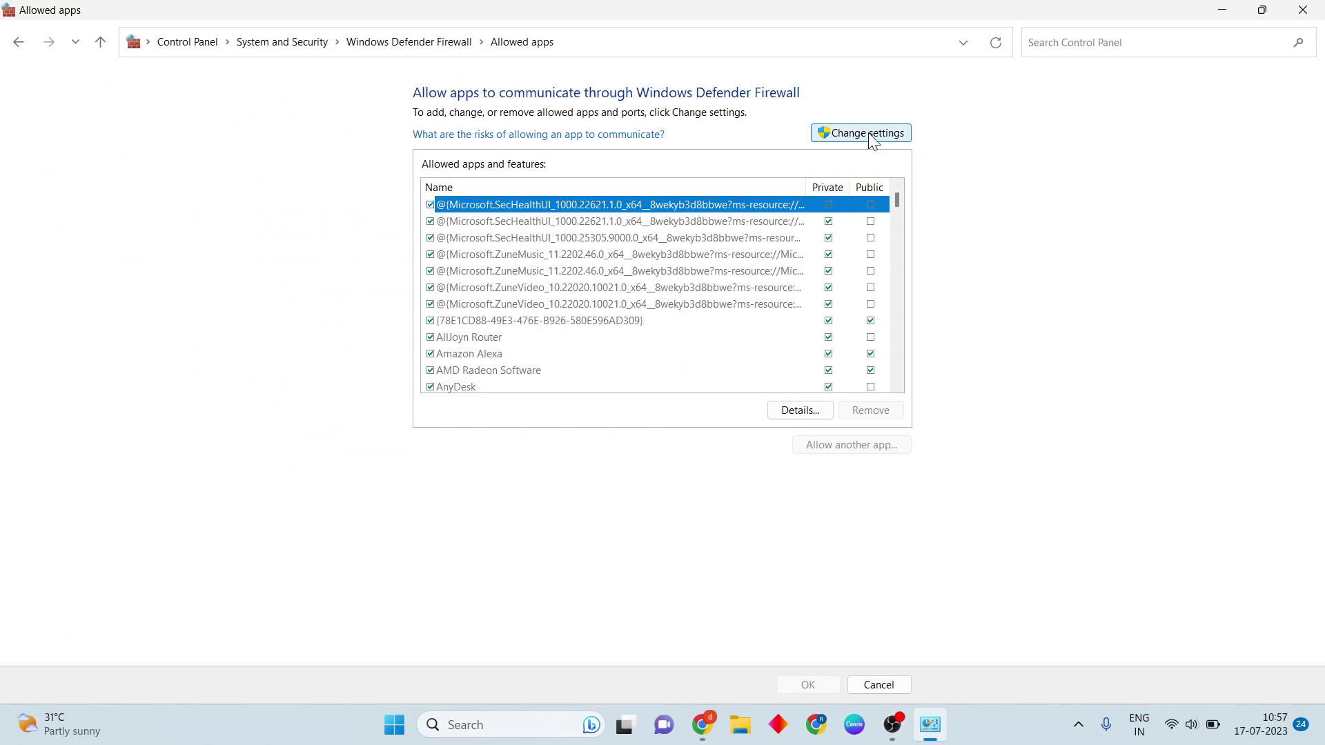
pyautogui.click(846, 134)
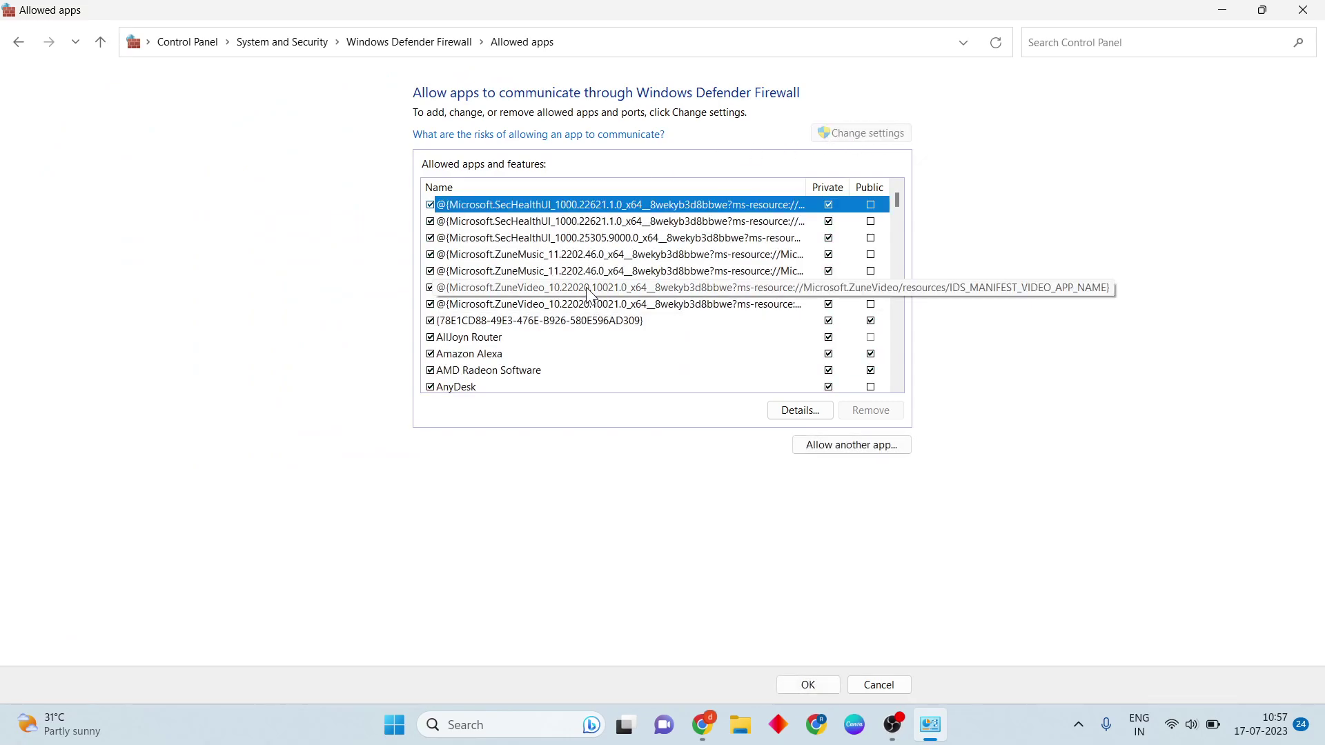
# Look through the whole list of allowed apps and features for a Minecraft entry
pyautogui.scroll(-3, 586, 297)
pyautogui.scroll(-10, 577, 292)
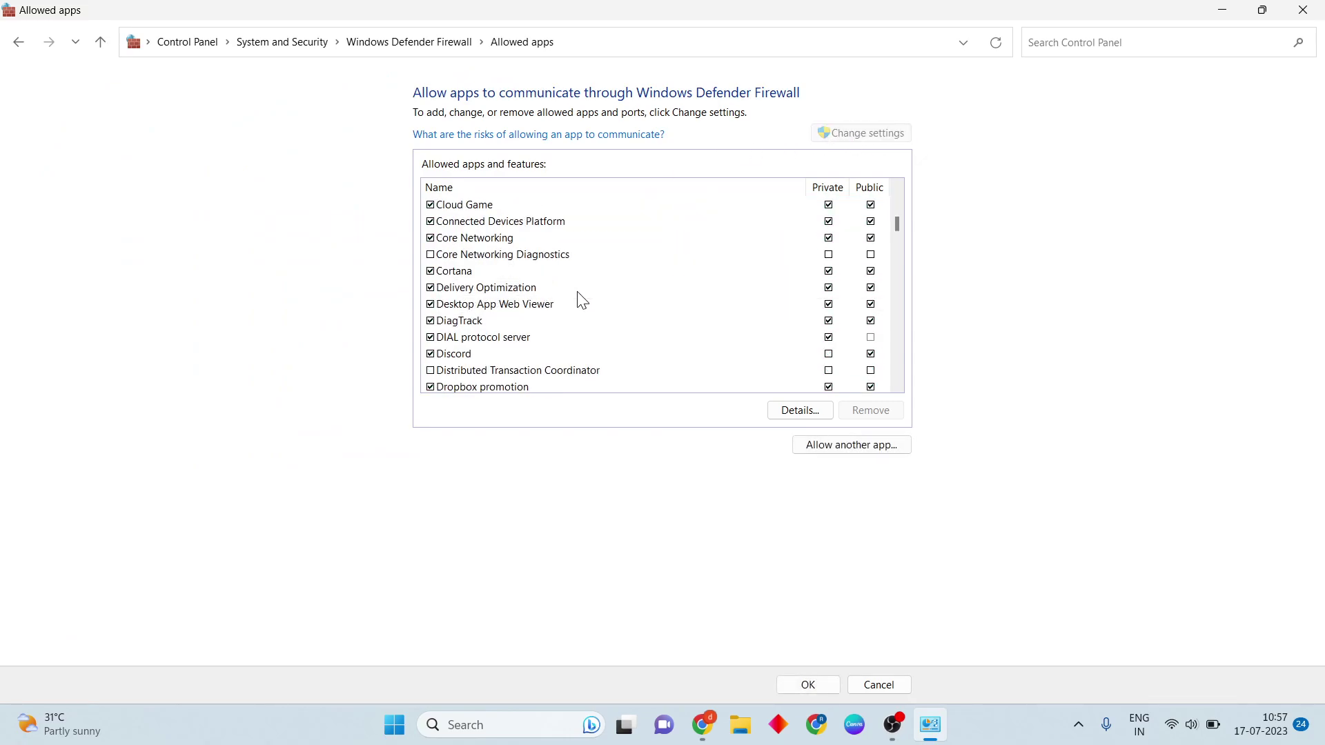
pyautogui.scroll(-8, 573, 294)
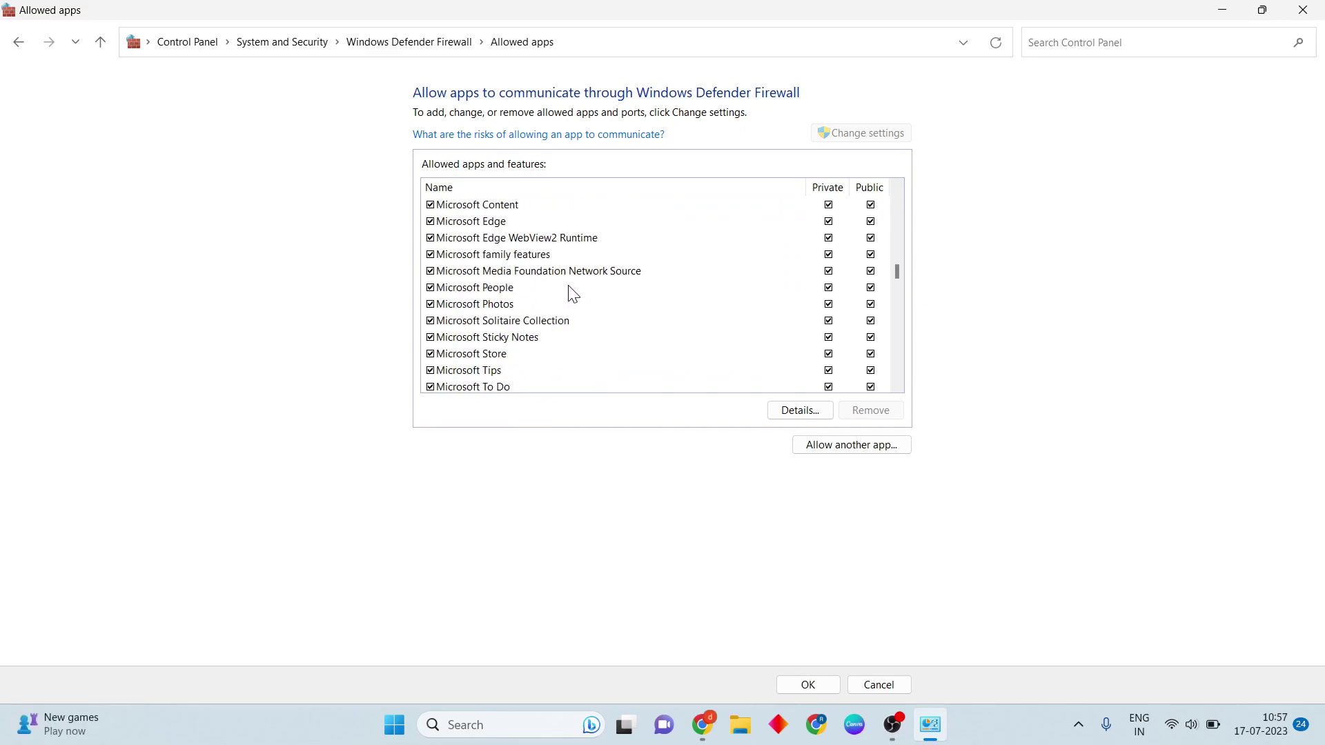
pyautogui.scroll(-3, 572, 291)
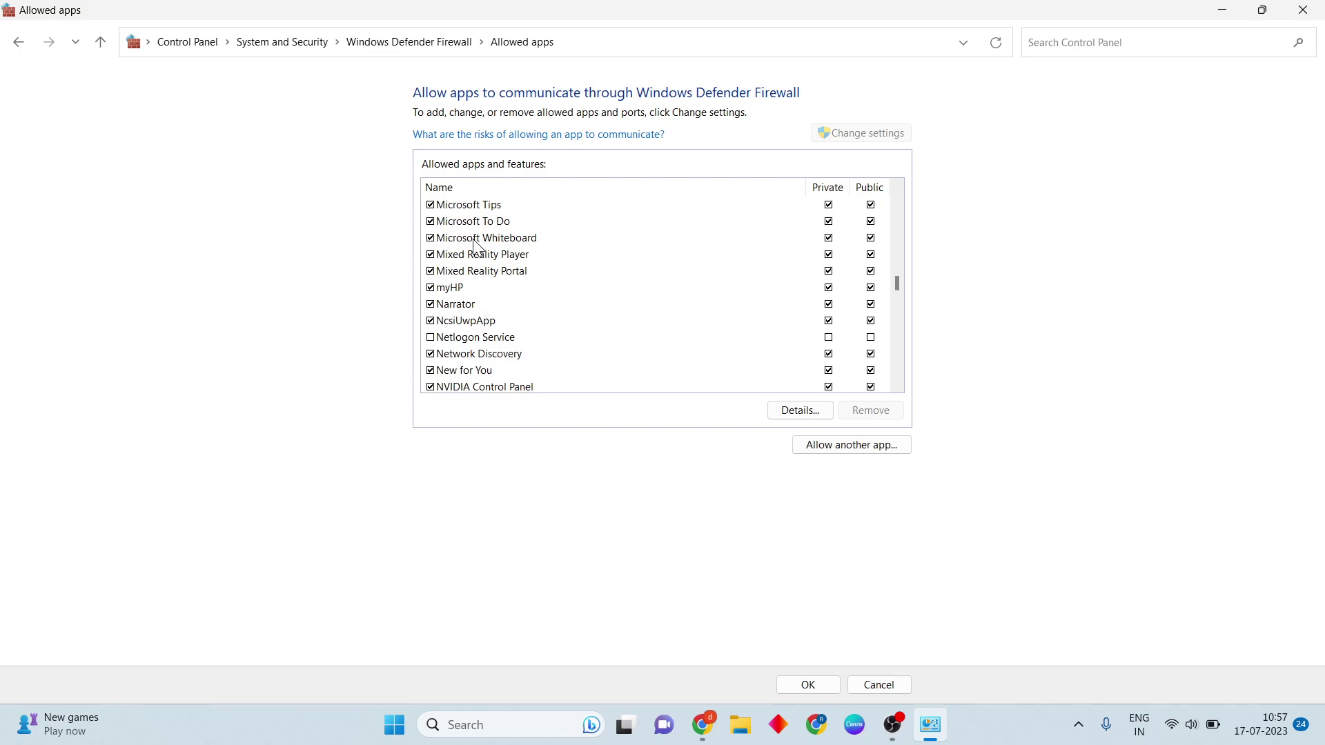
pyautogui.scroll(3, 477, 247)
pyautogui.scroll(-15, 476, 247)
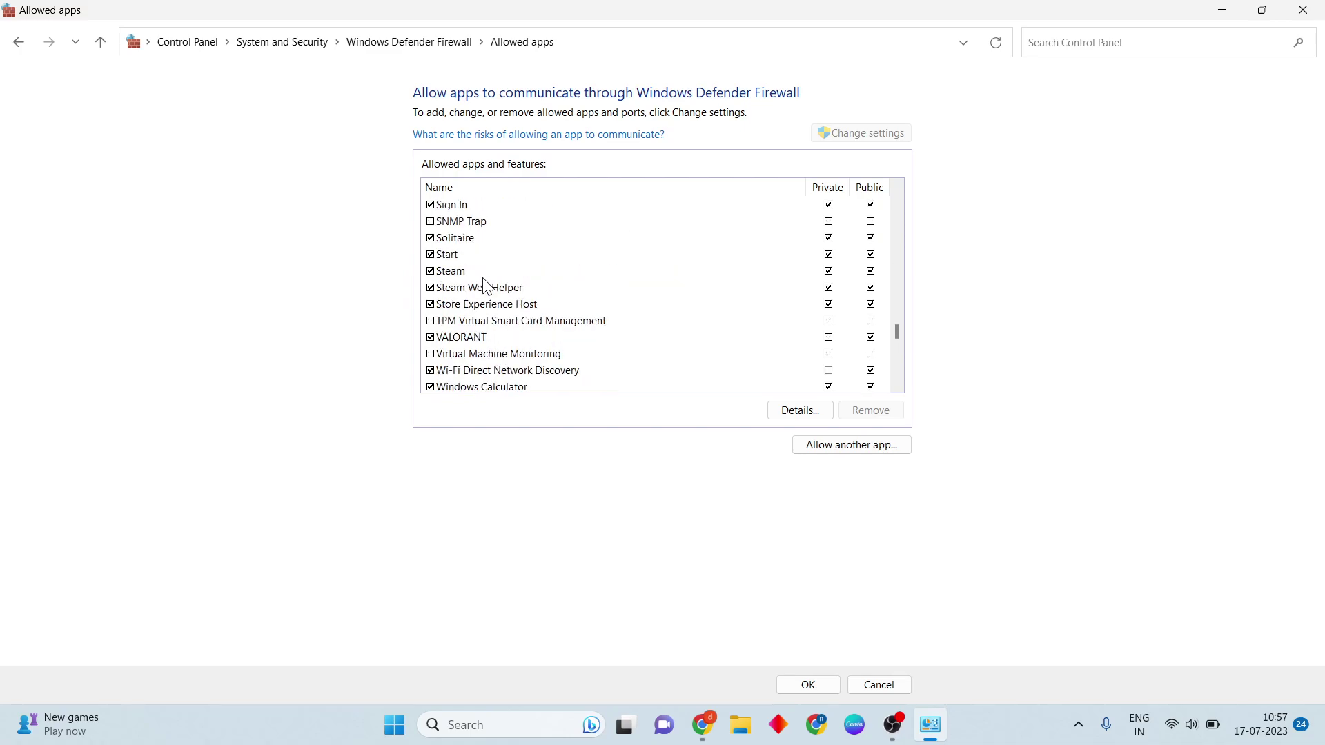
pyautogui.scroll(-3, 489, 311)
pyautogui.scroll(-3, 488, 312)
pyautogui.scroll(6, 489, 312)
pyautogui.scroll(3, 456, 309)
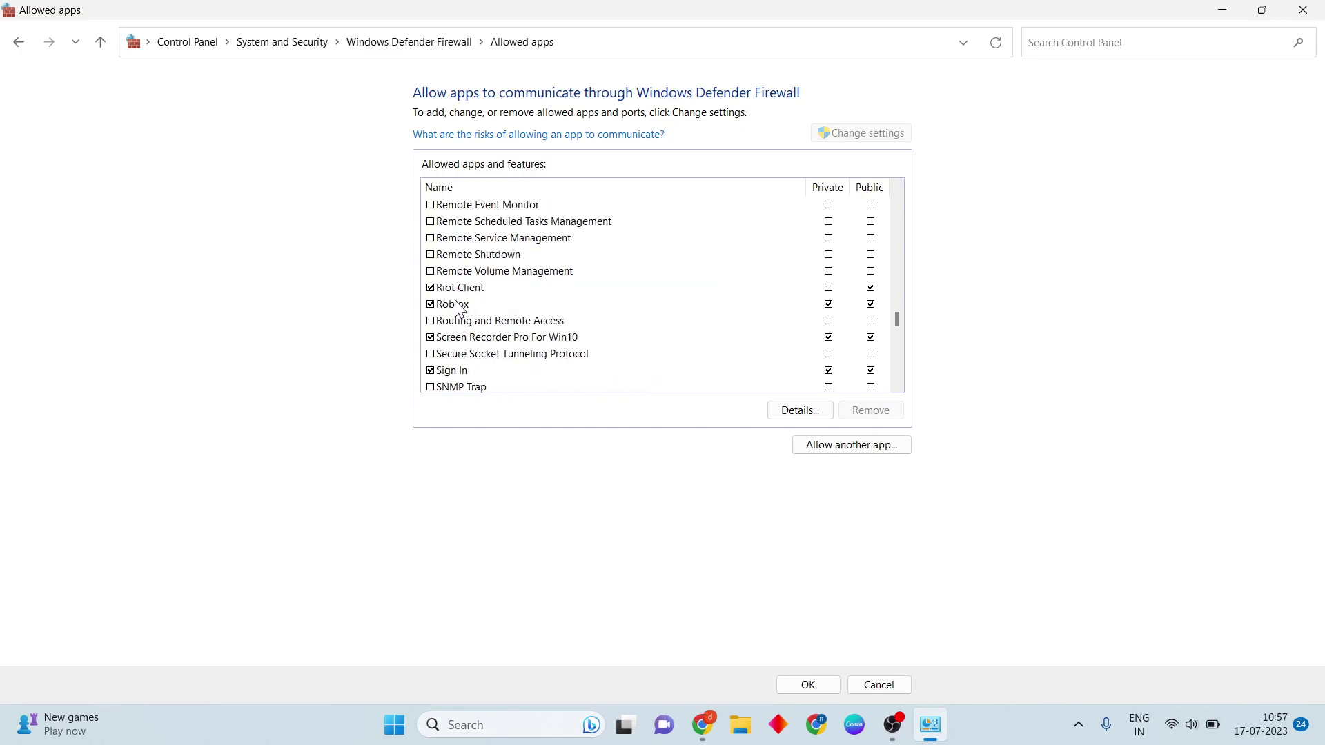
pyautogui.scroll(3, 455, 297)
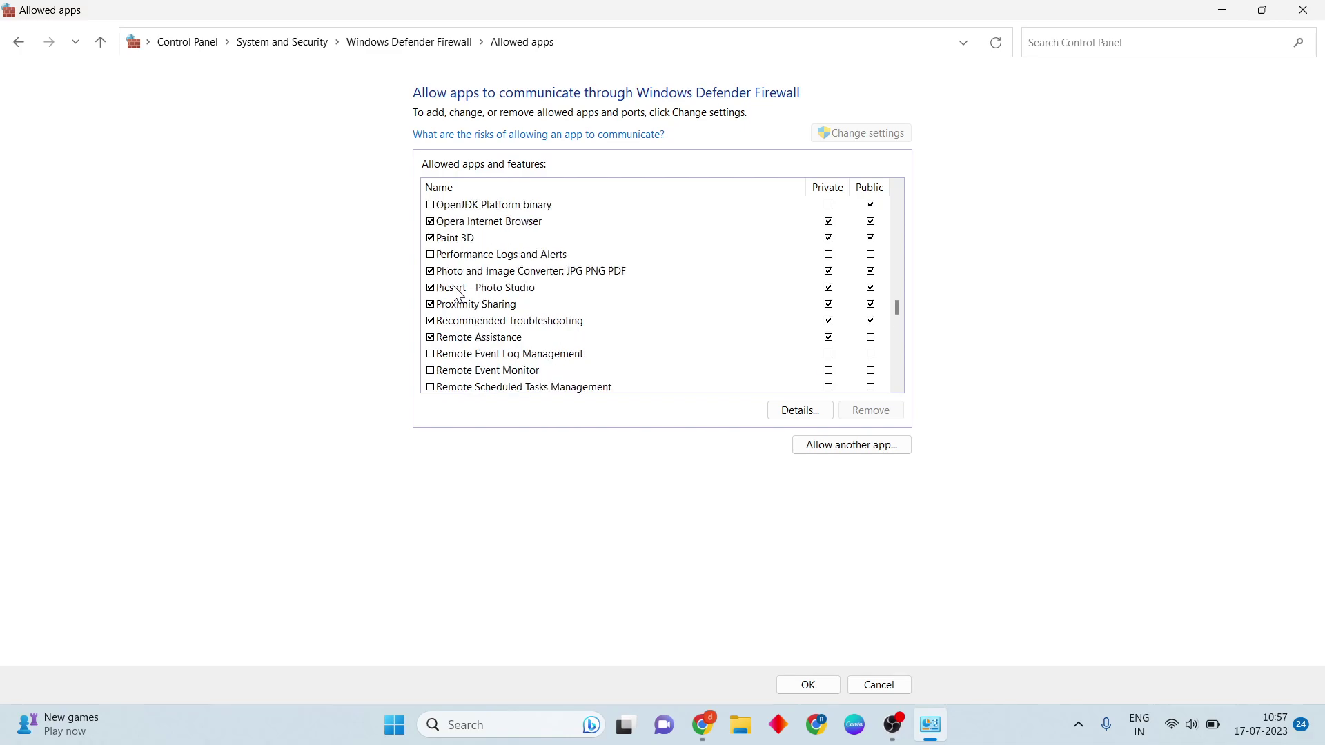
pyautogui.scroll(3, 457, 293)
pyautogui.scroll(3, 457, 292)
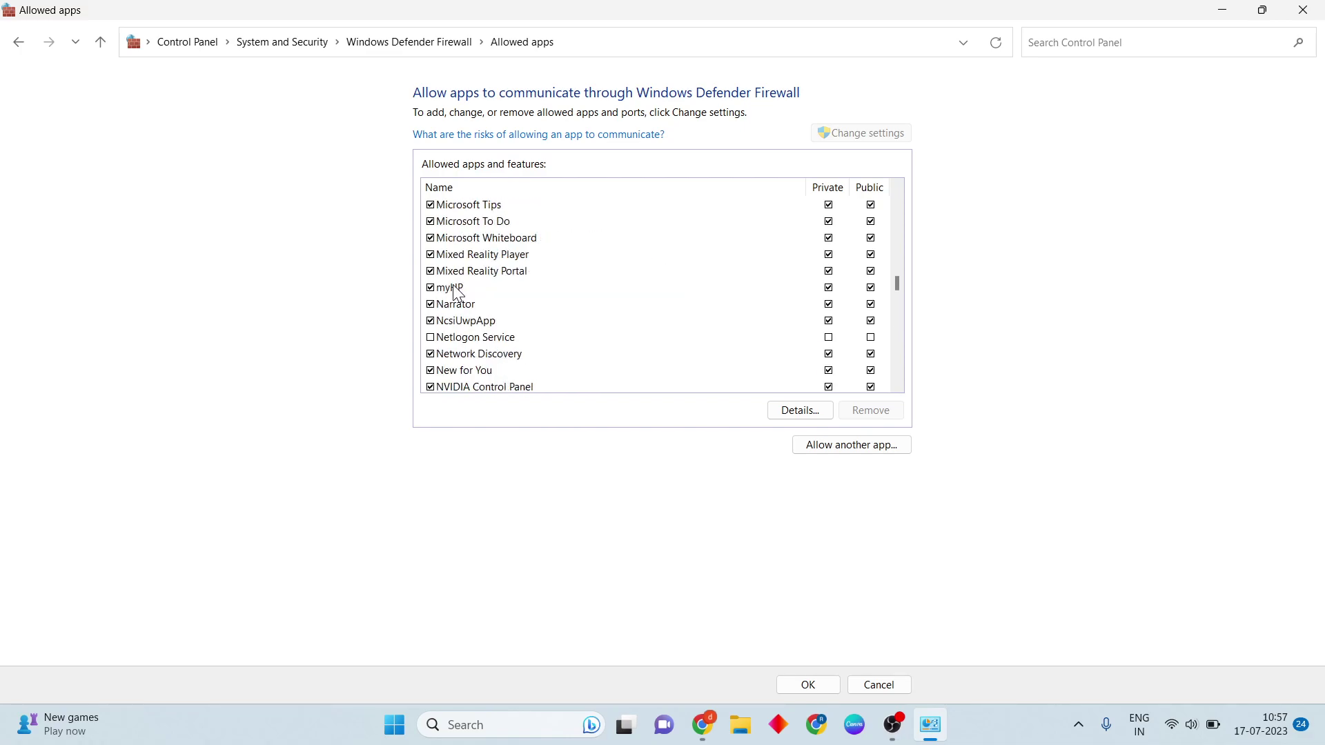
pyautogui.scroll(3, 455, 290)
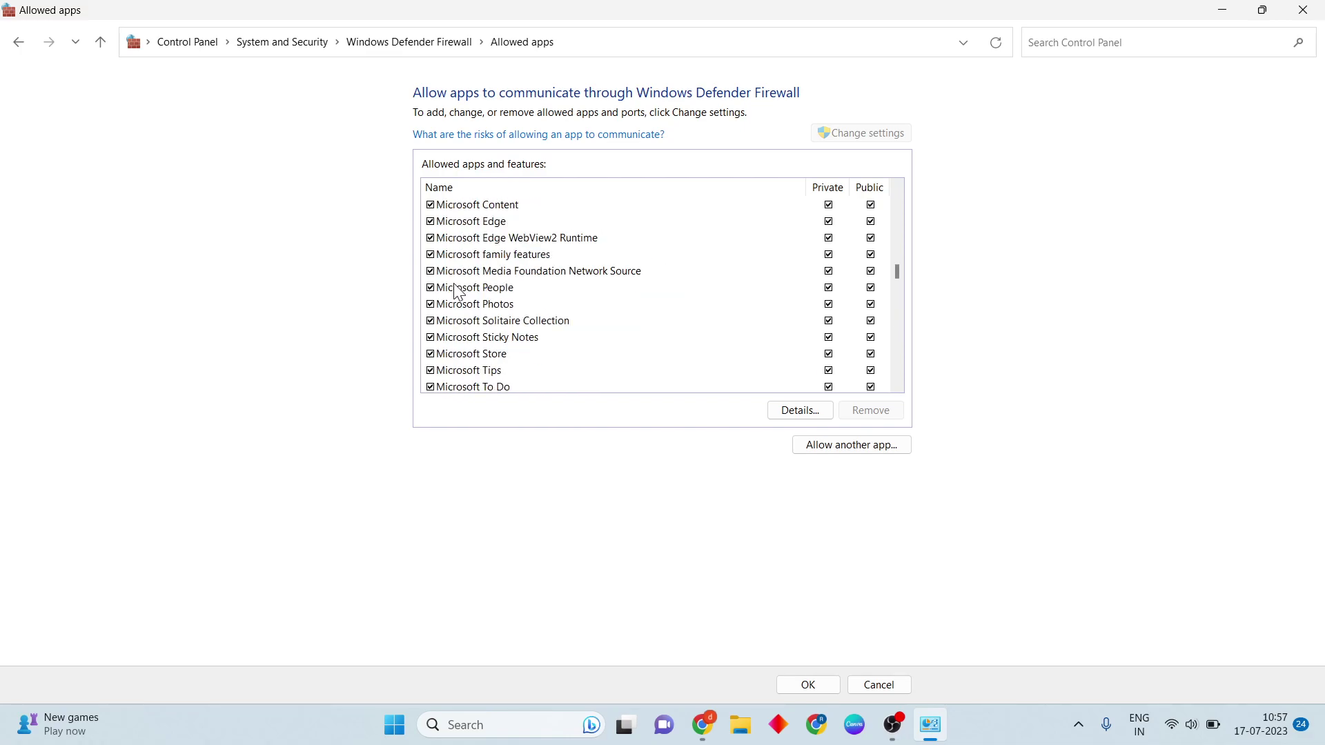
pyautogui.scroll(12, 455, 290)
pyautogui.scroll(12, 455, 287)
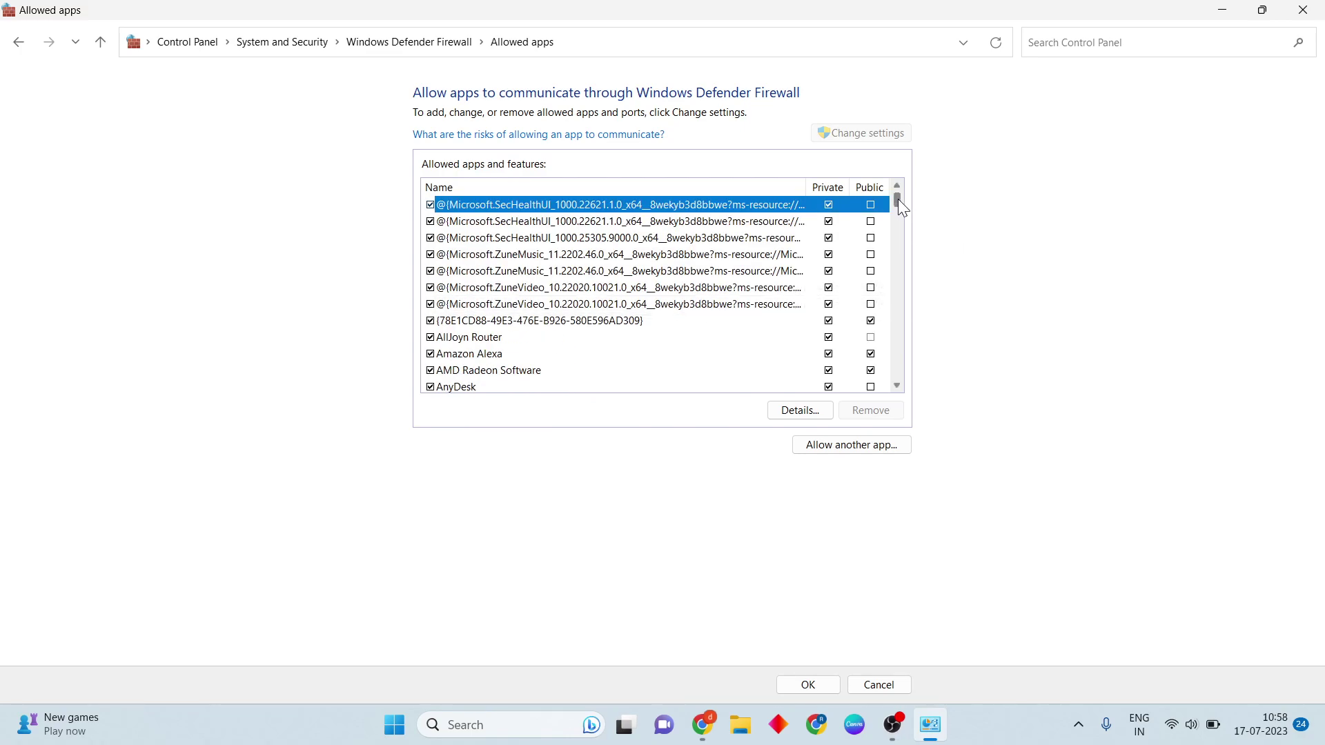
pyautogui.moveTo(897, 200); pyautogui.dragTo(921, 274)
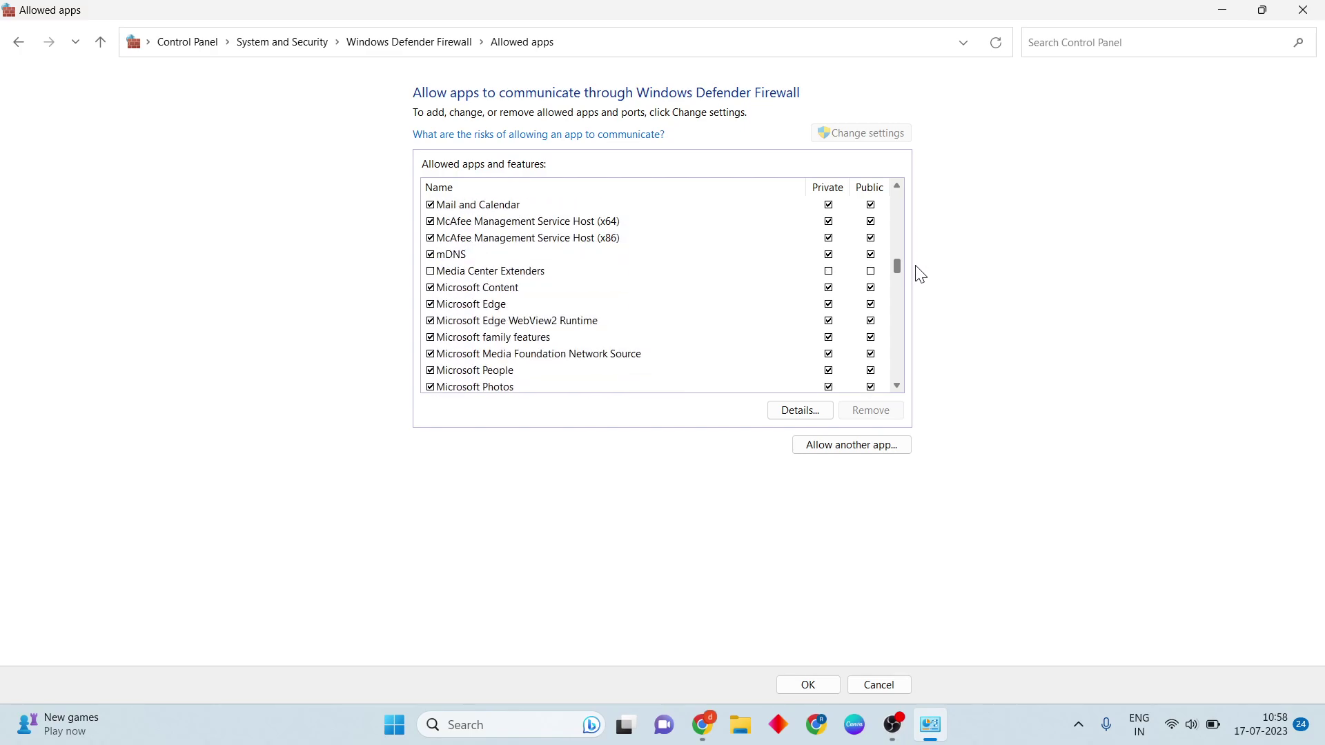
pyautogui.moveTo(921, 274); pyautogui.dragTo(950, 381)
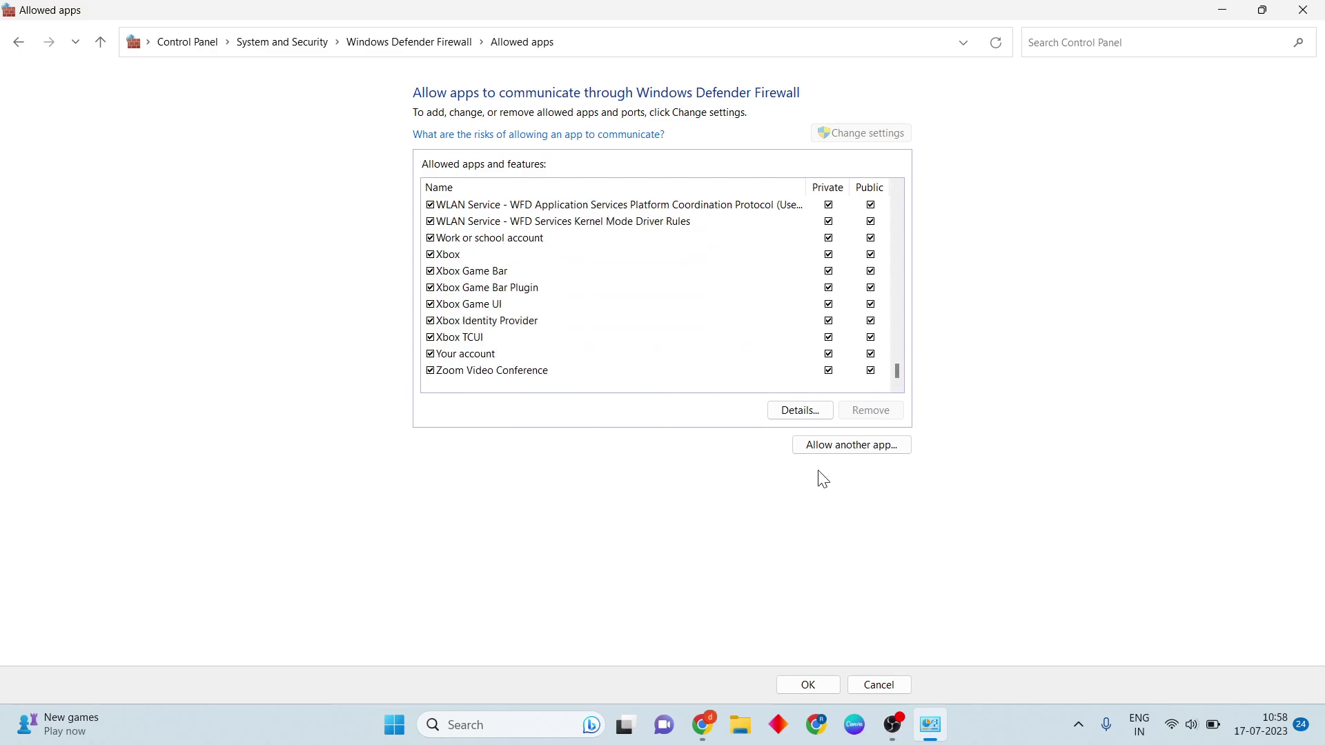
pyautogui.click(848, 460)
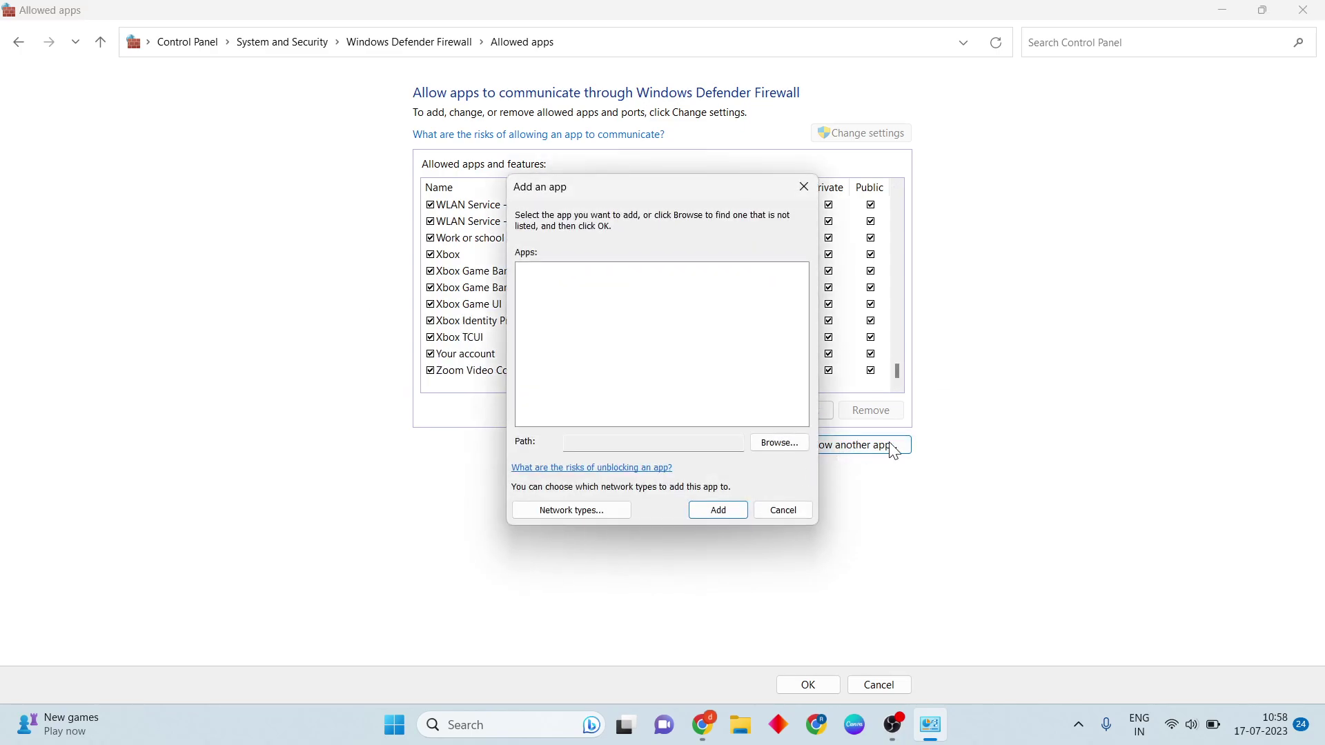
pyautogui.click(778, 443)
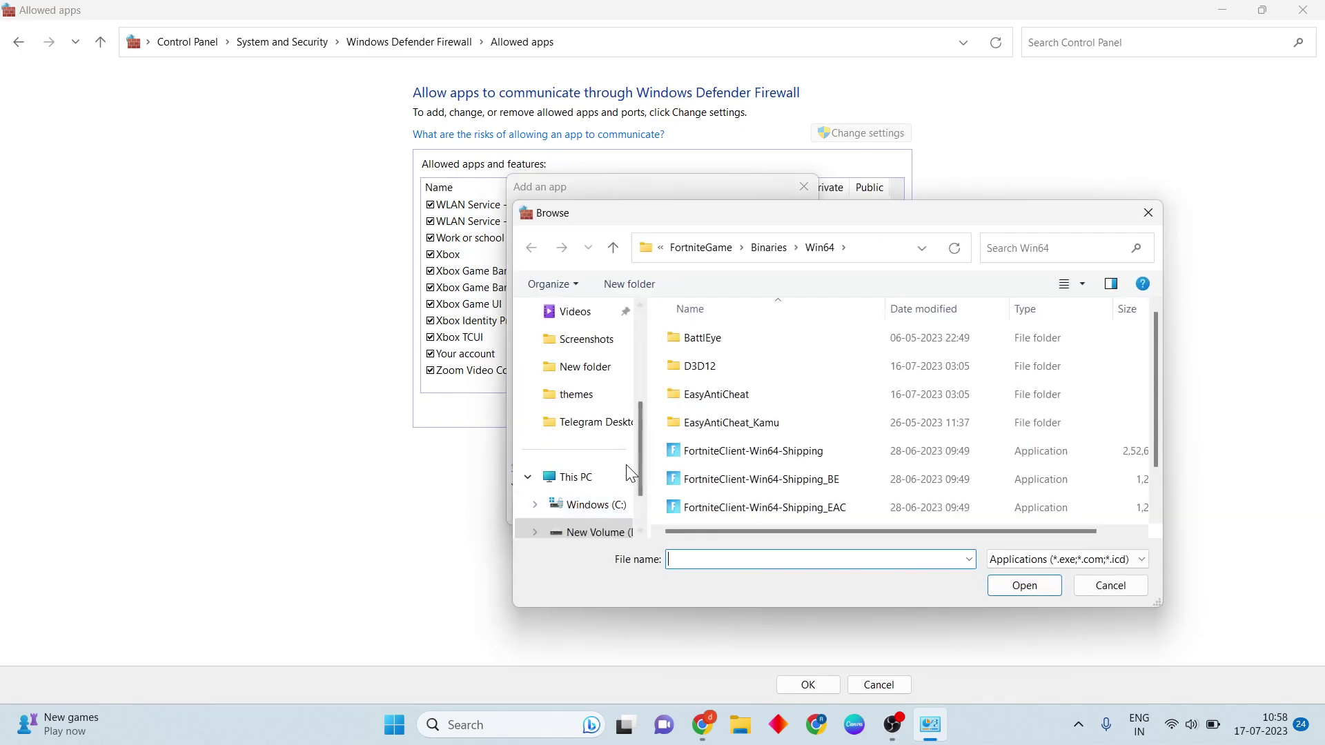
pyautogui.click(592, 486)
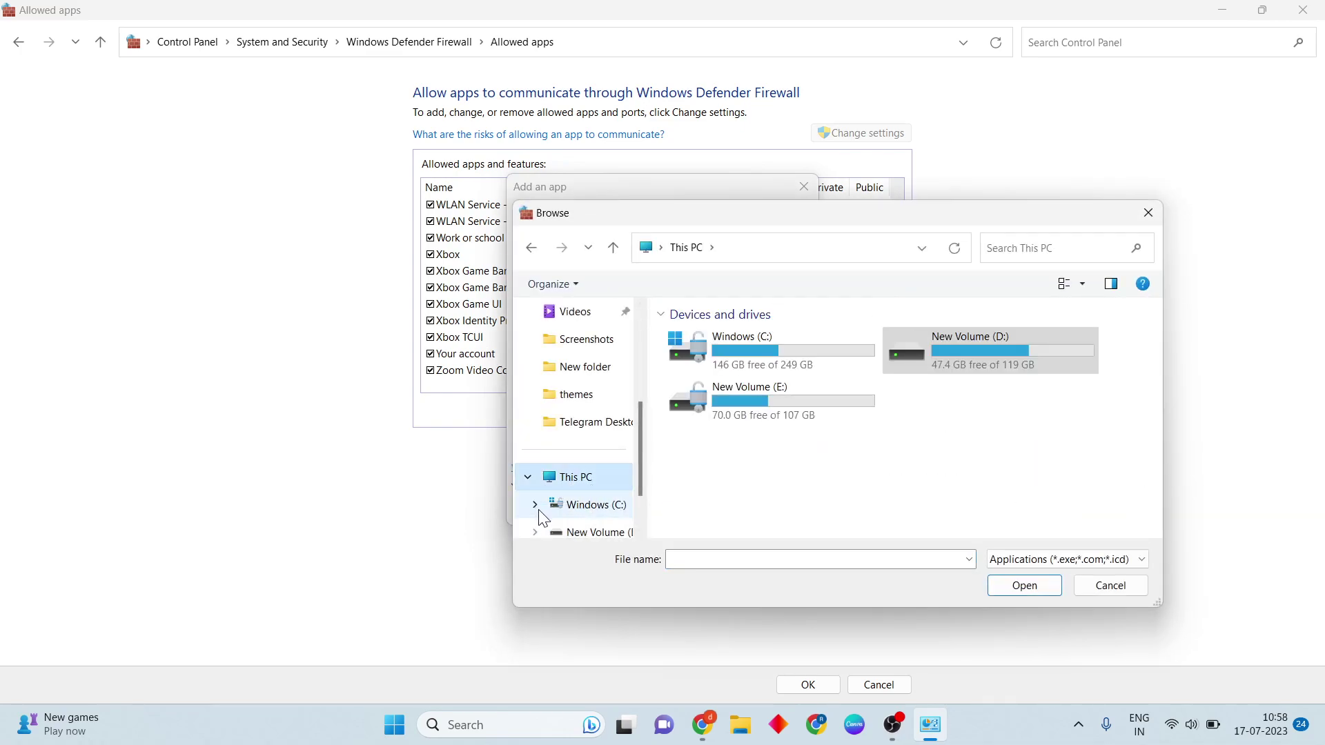
pyautogui.click(784, 336)
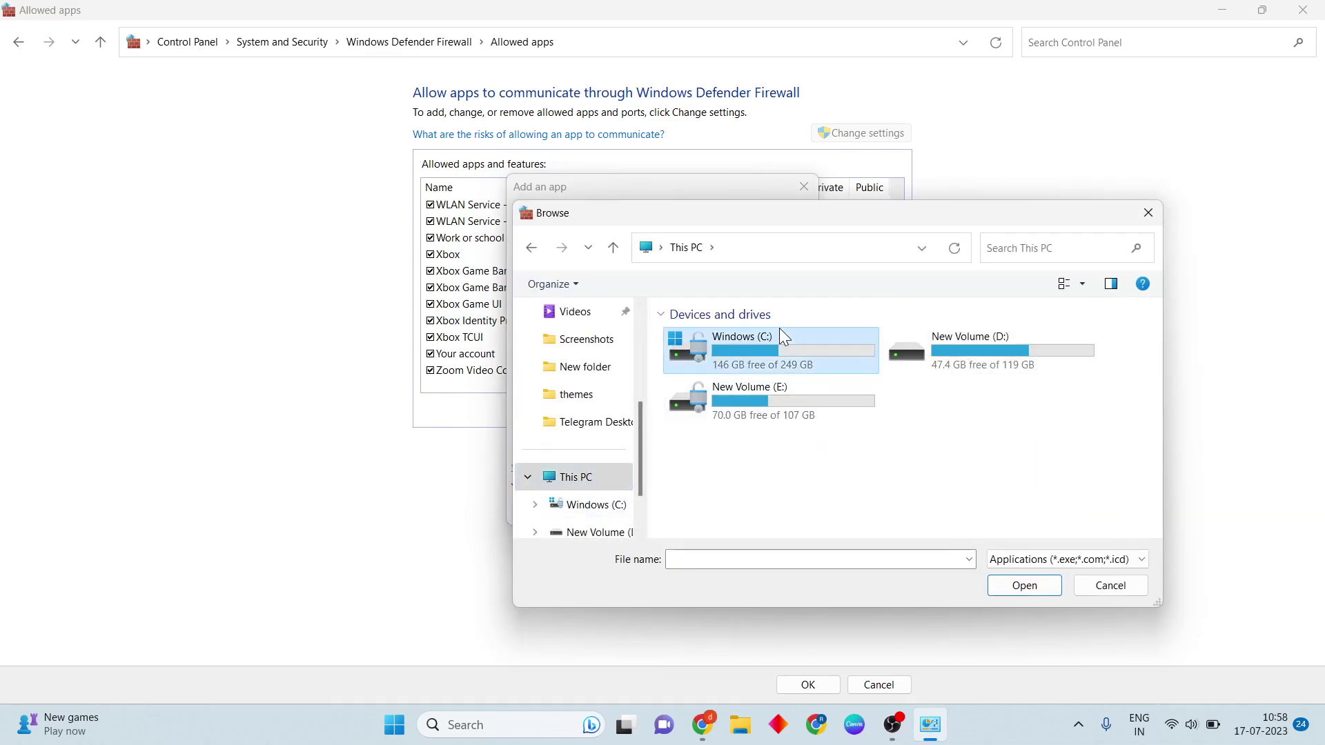
pyautogui.doubleClick(782, 335)
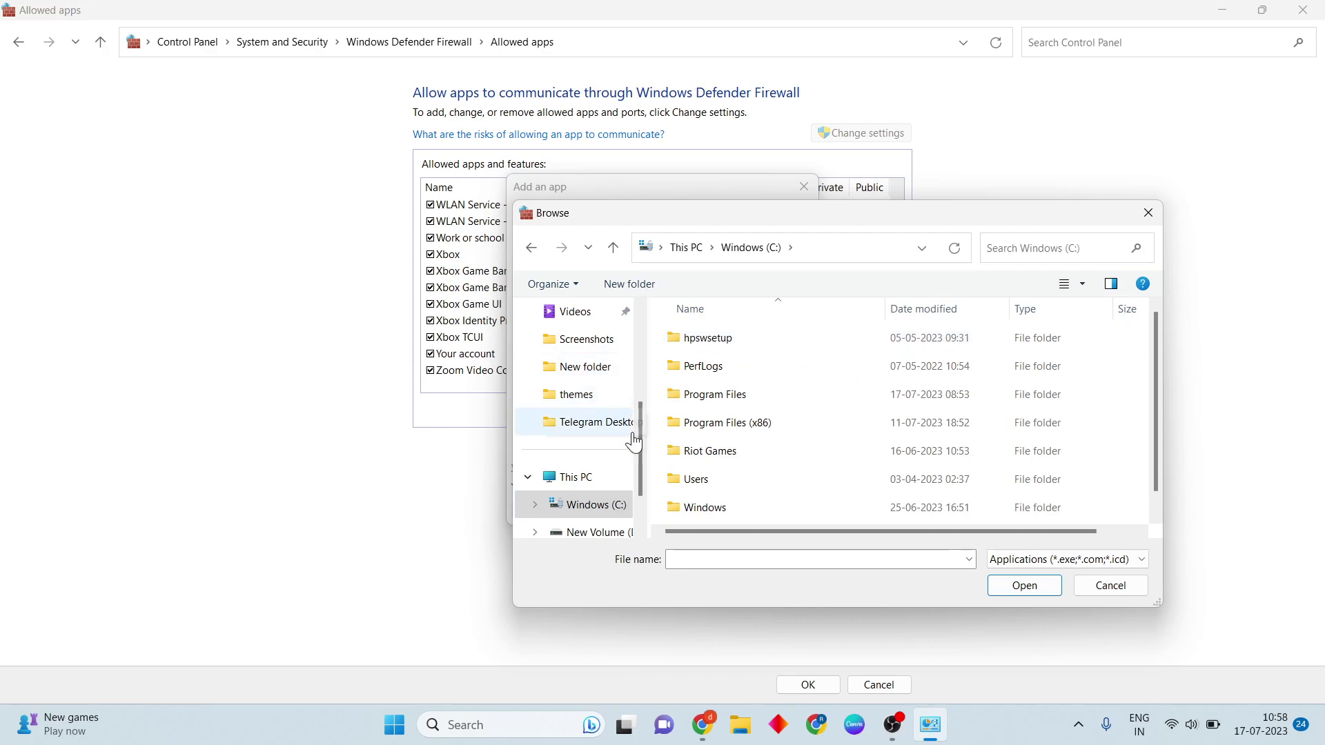
pyautogui.doubleClick(794, 421)
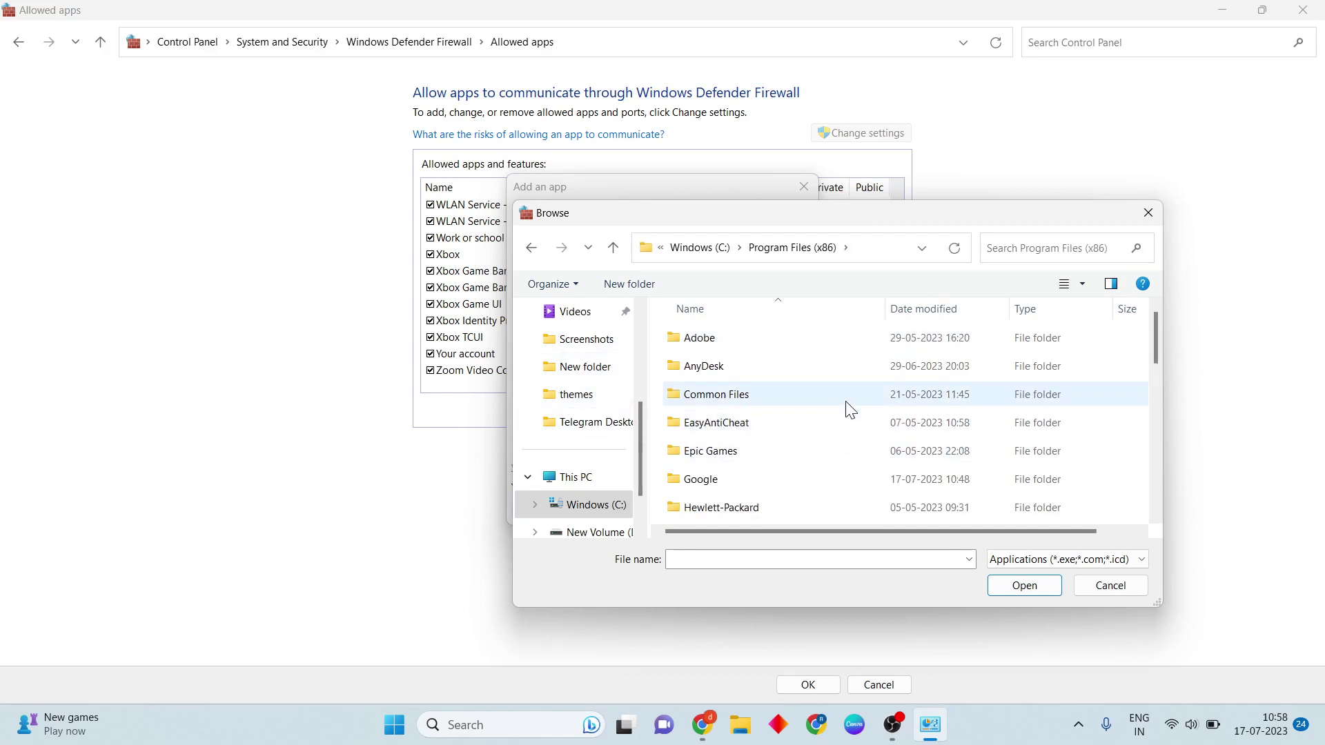
pyautogui.scroll(-4, 850, 410)
pyautogui.scroll(-3, 850, 410)
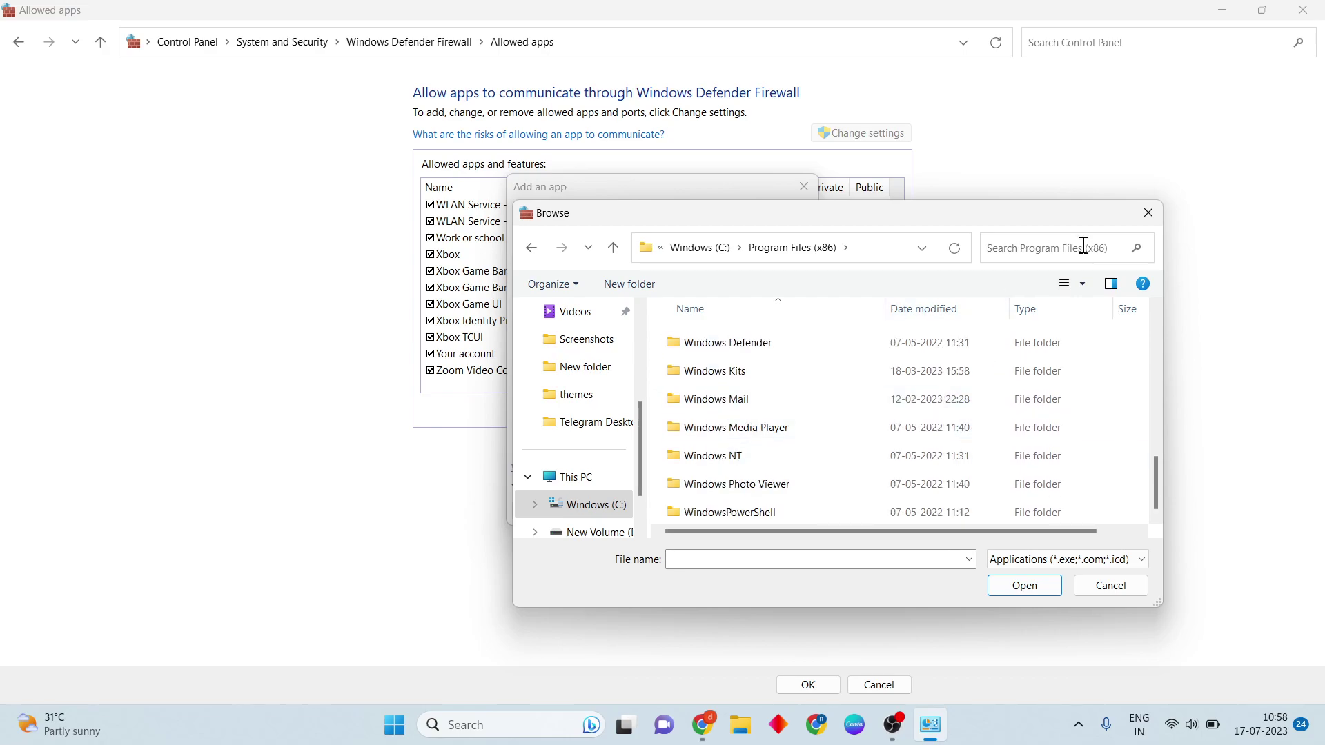
pyautogui.click(1101, 585)
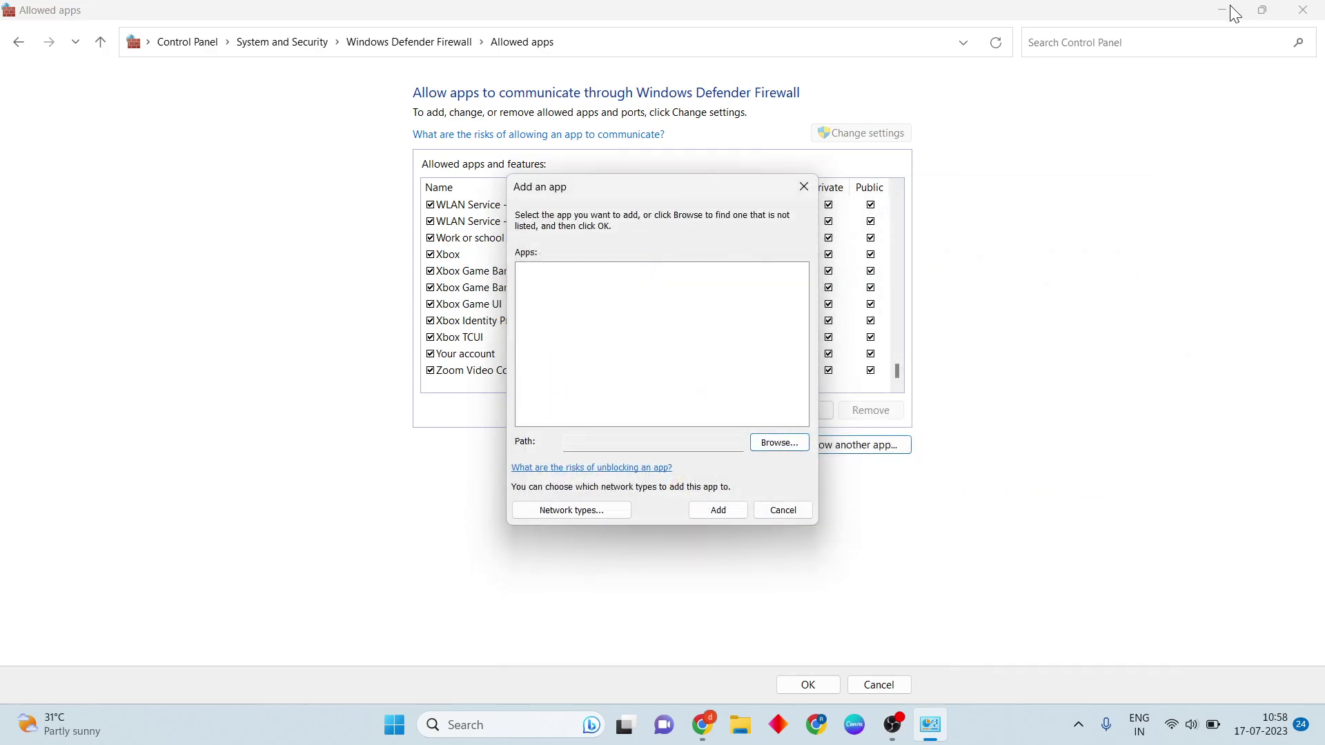
pyautogui.click(804, 187)
# Look up the folder where the desktop's TLauncher shortcut target is stored, with the firewall window minimized
pyautogui.click(1222, 10)
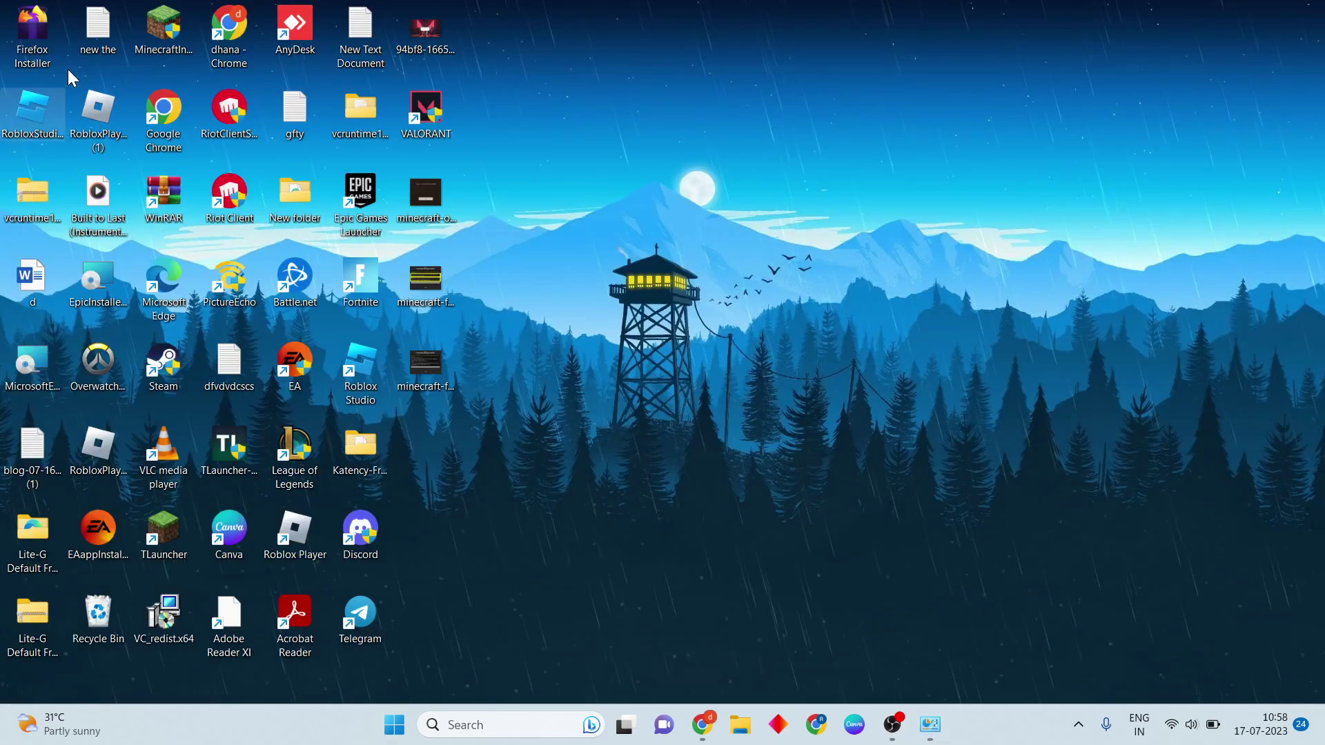
pyautogui.doubleClick(159, 525)
pyautogui.rightClick(167, 516)
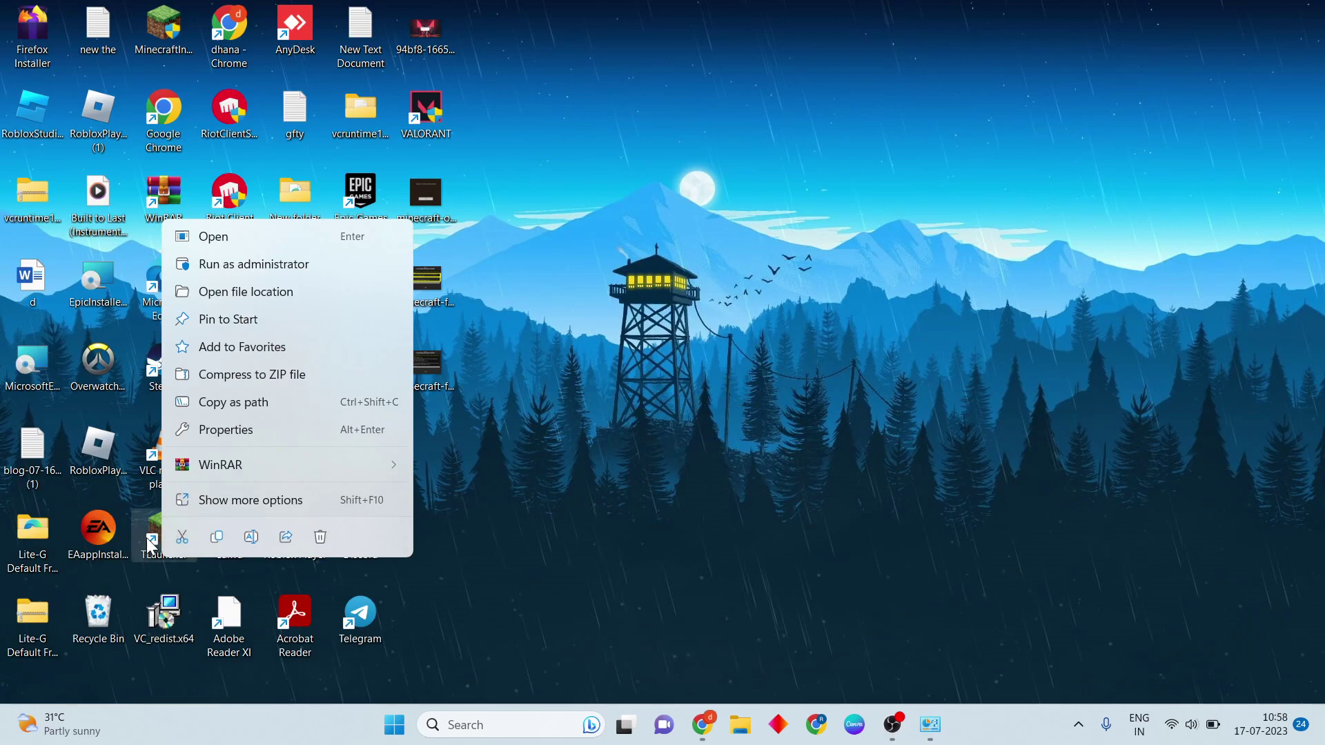
pyautogui.click(285, 290)
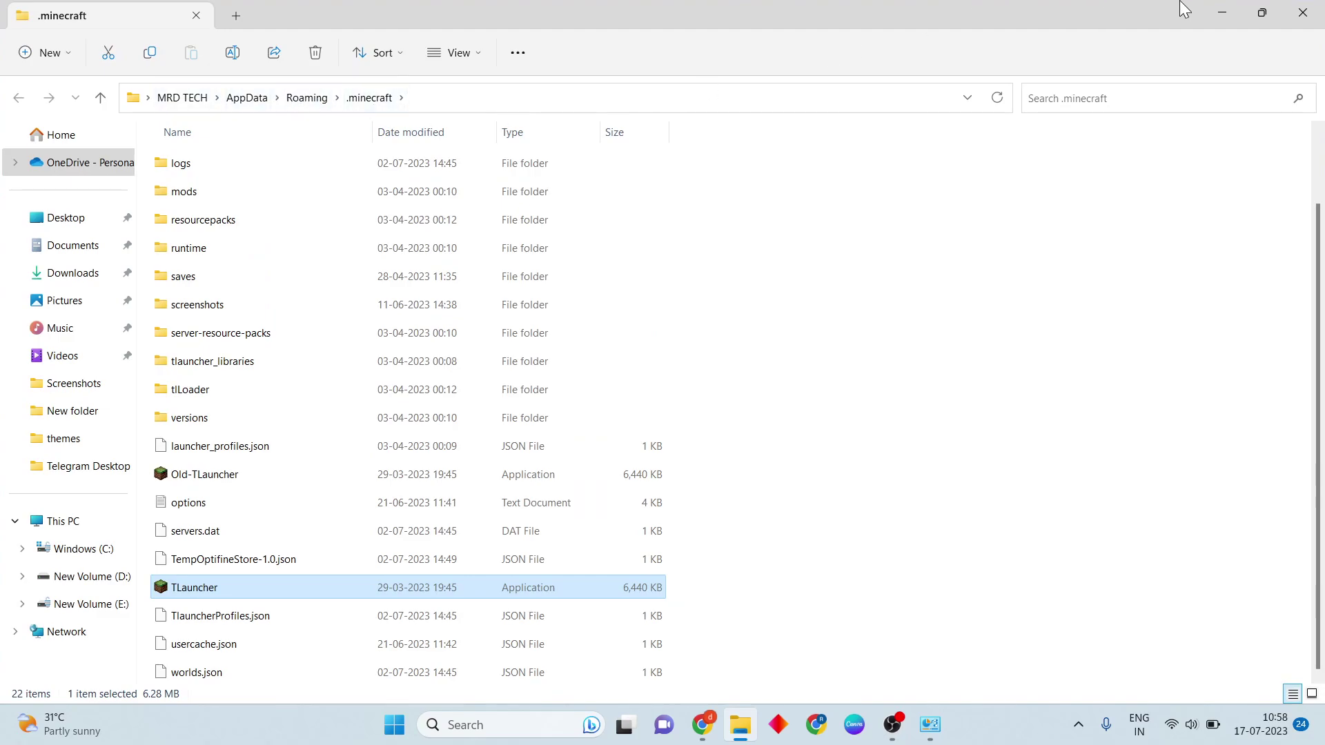
pyautogui.click(1232, 10)
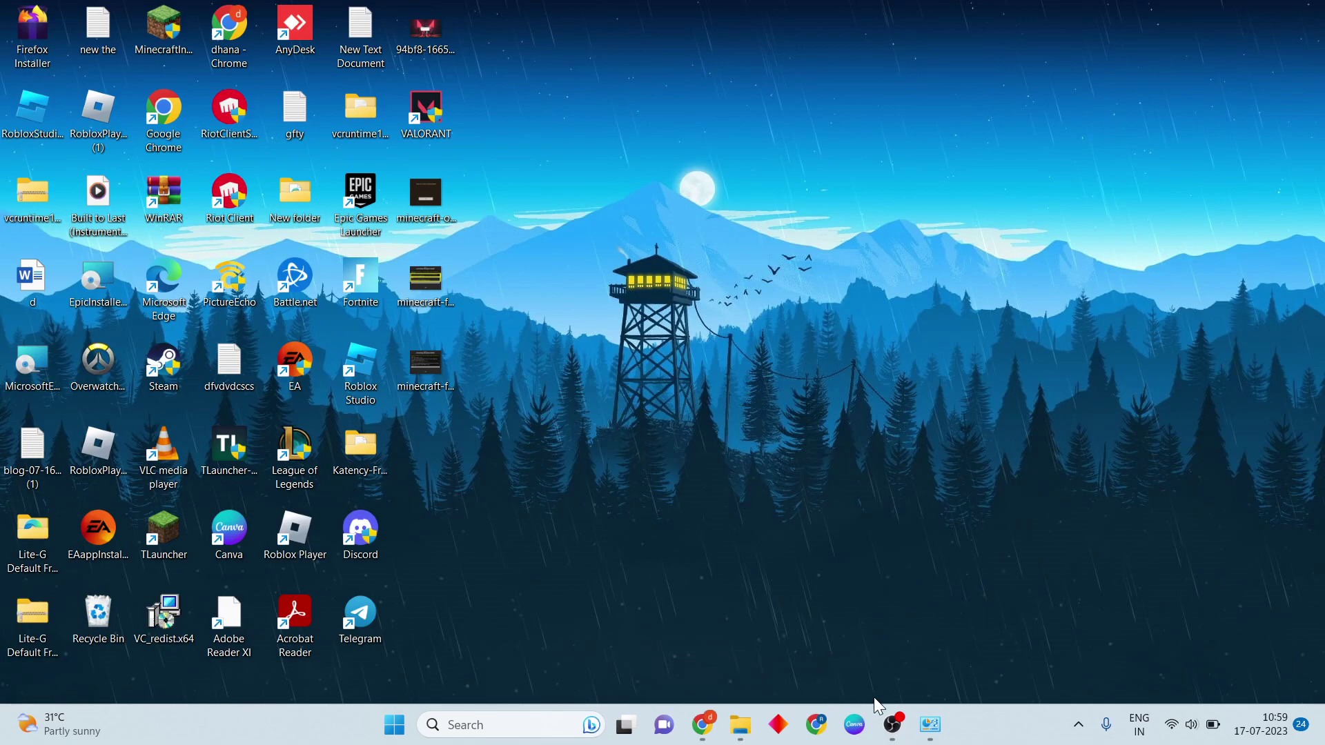
# Start adding another app to the firewall's allowed list and browse to the Users folder on the Windows (C:) drive
pyautogui.click(930, 725)
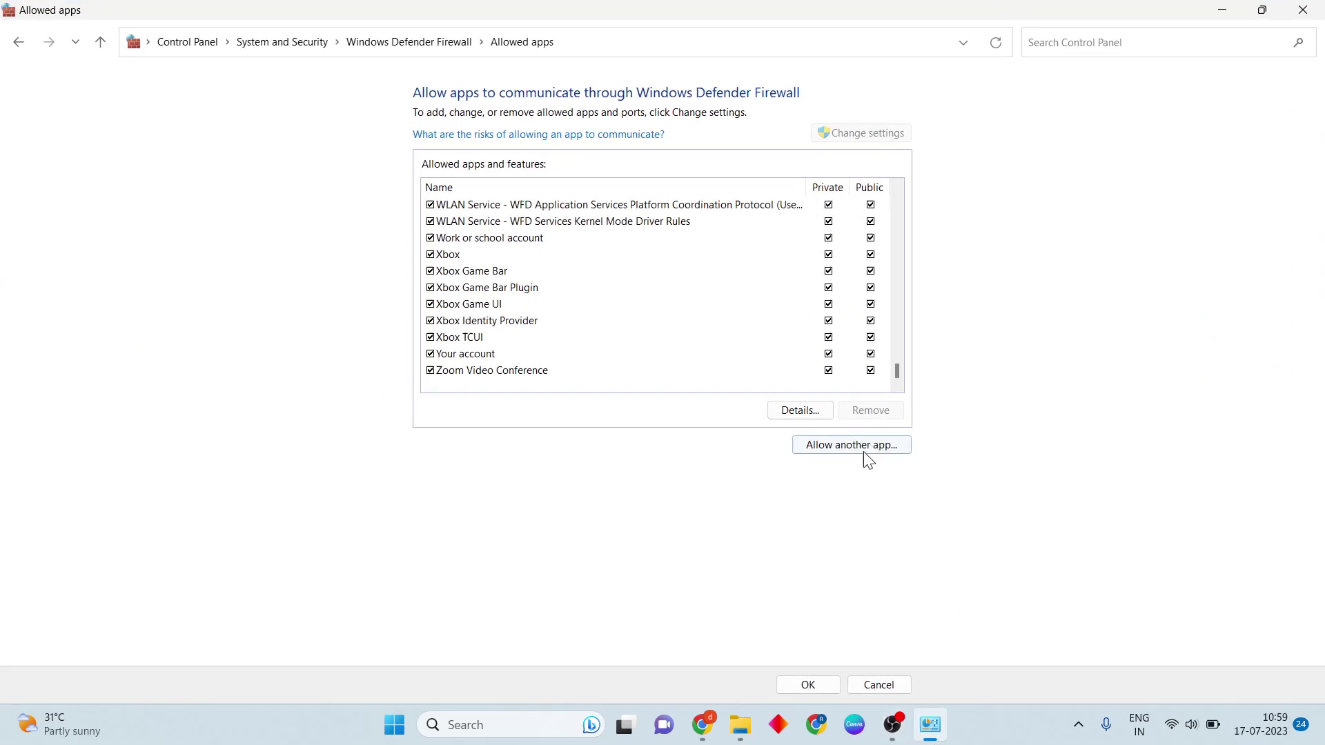
pyautogui.click(859, 446)
pyautogui.click(777, 445)
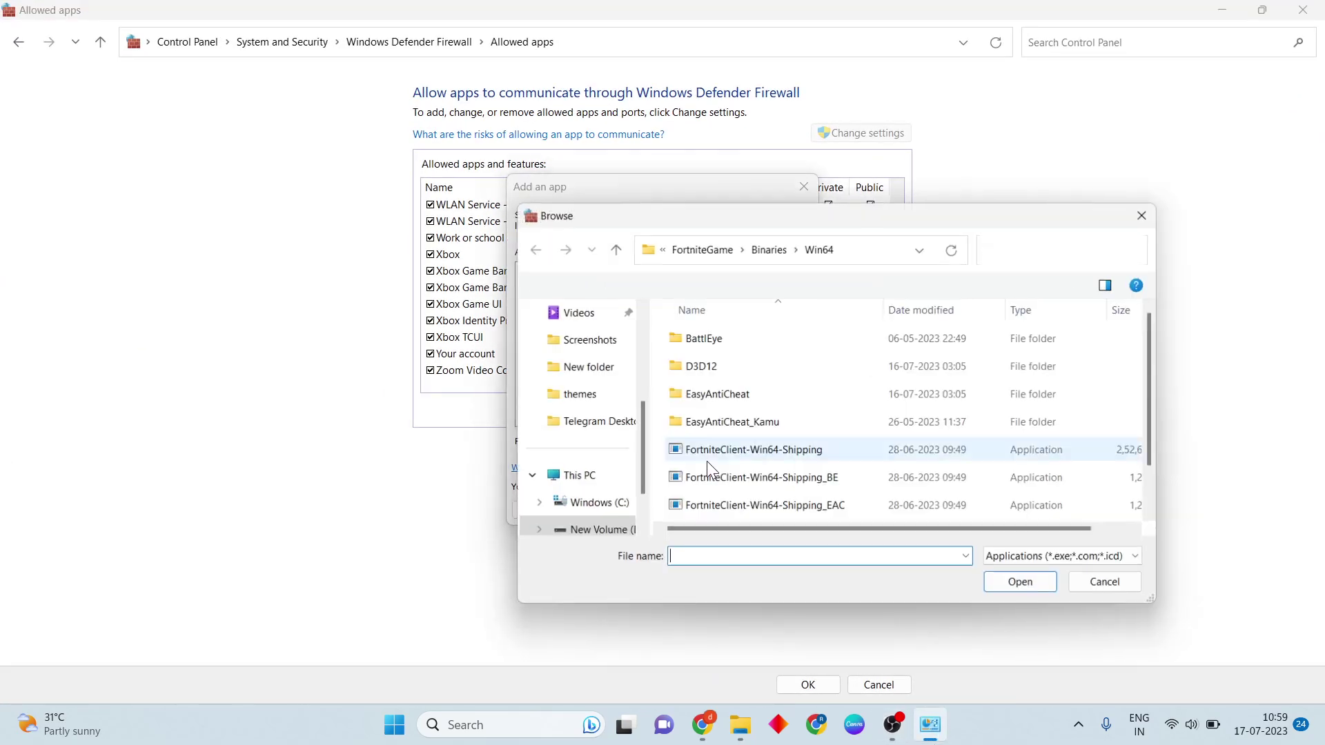
pyautogui.click(589, 489)
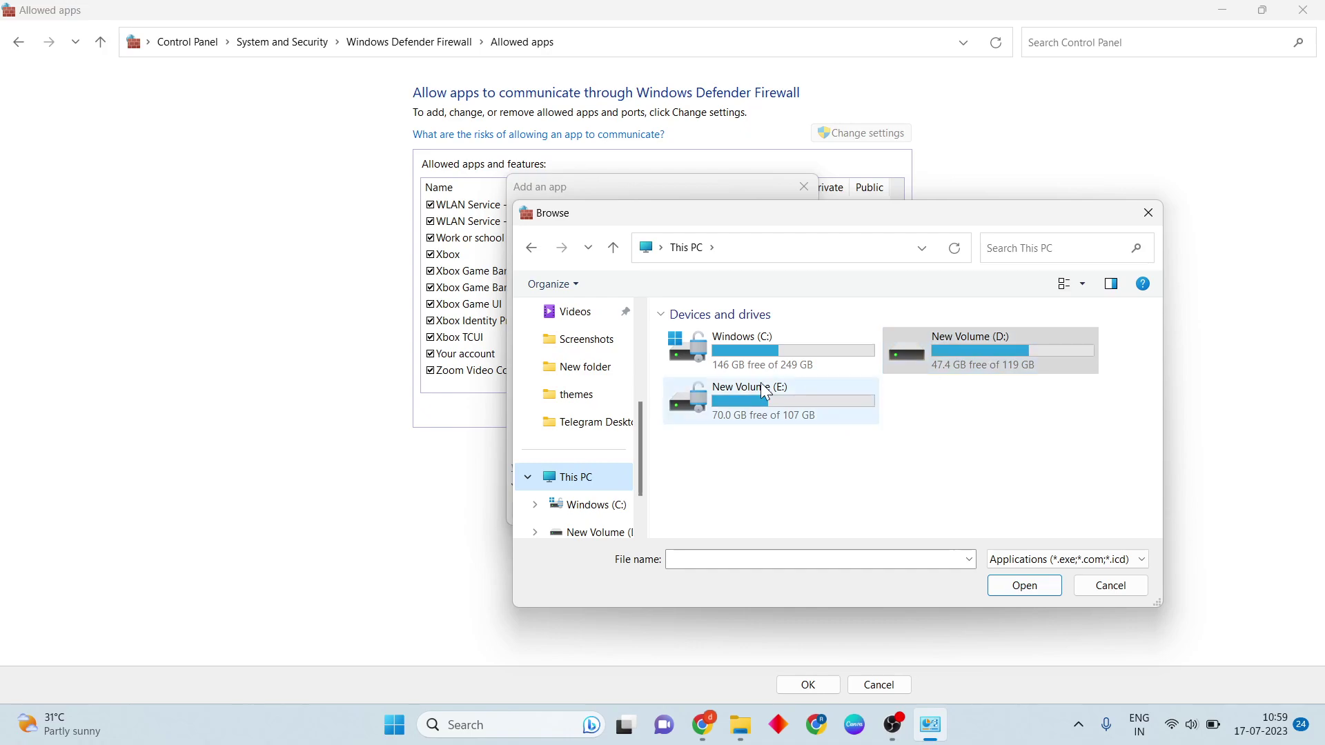
pyautogui.doubleClick(761, 357)
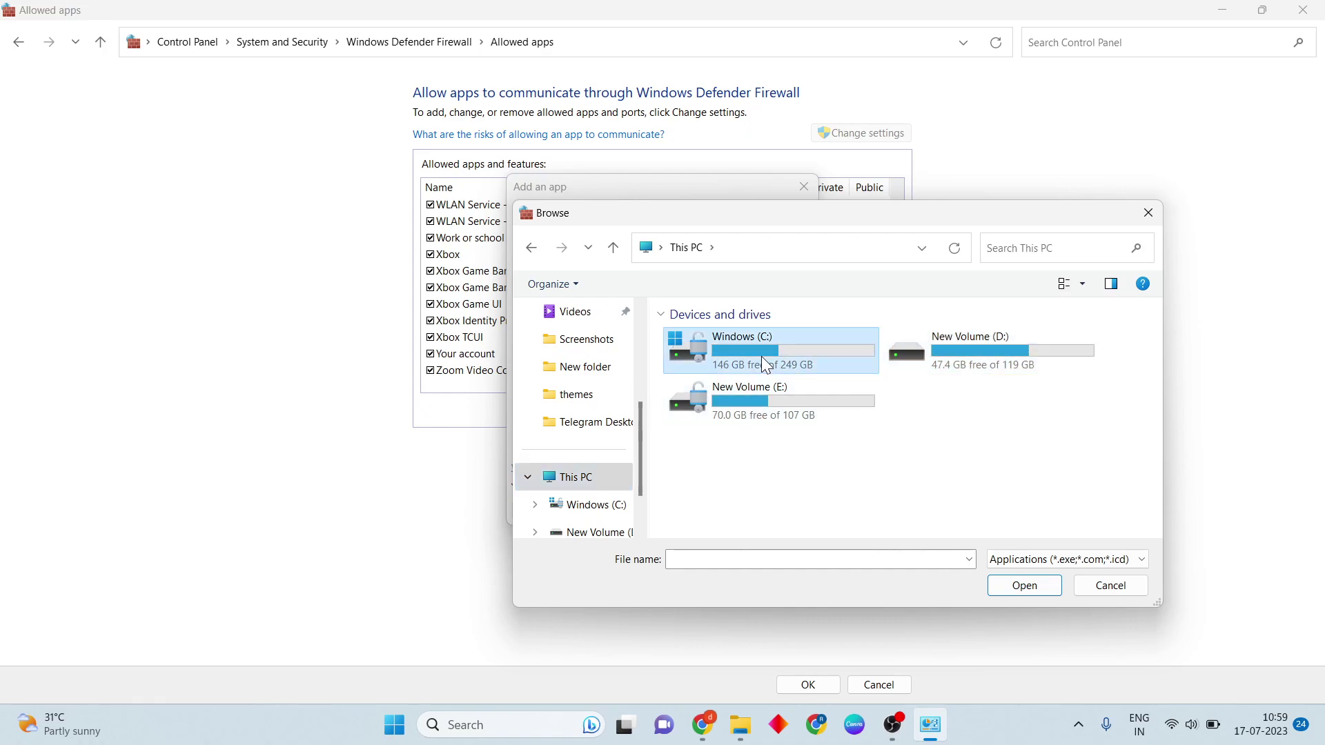
pyautogui.scroll(-1, 805, 394)
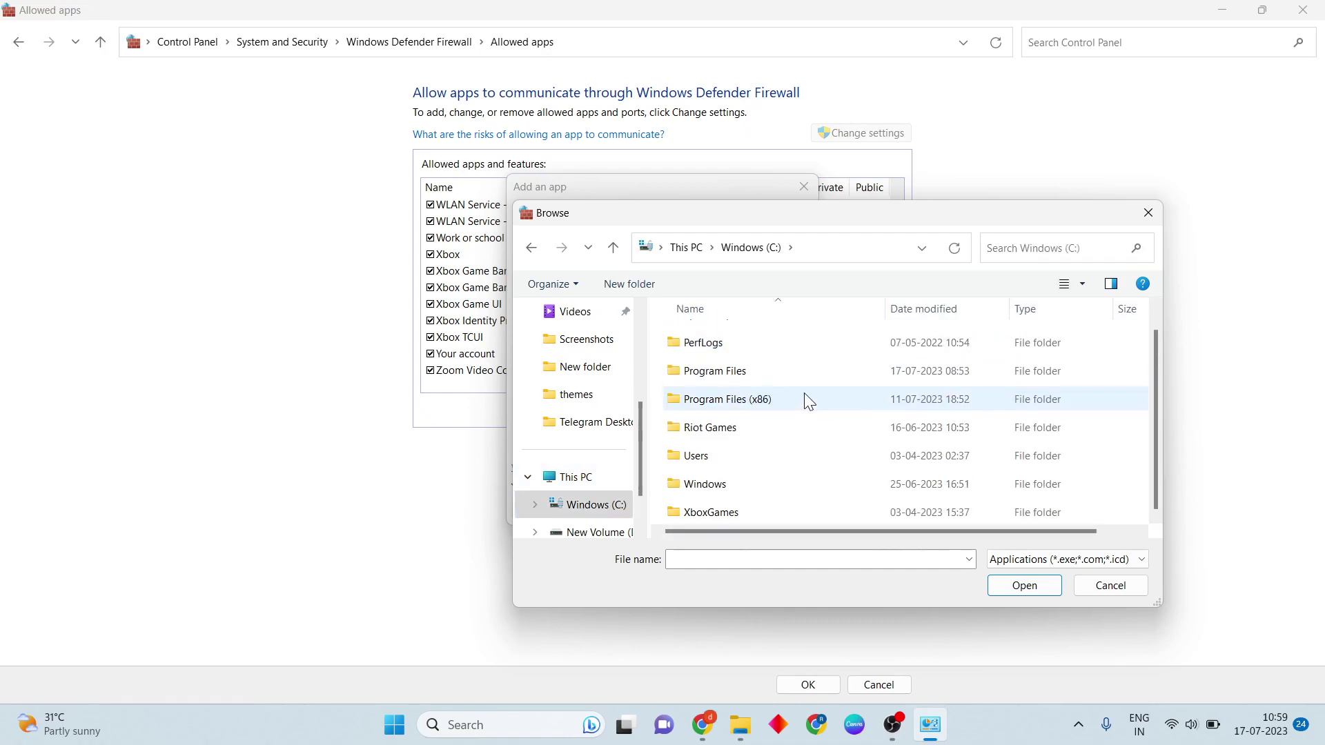
pyautogui.click(729, 465)
pyautogui.doubleClick(729, 465)
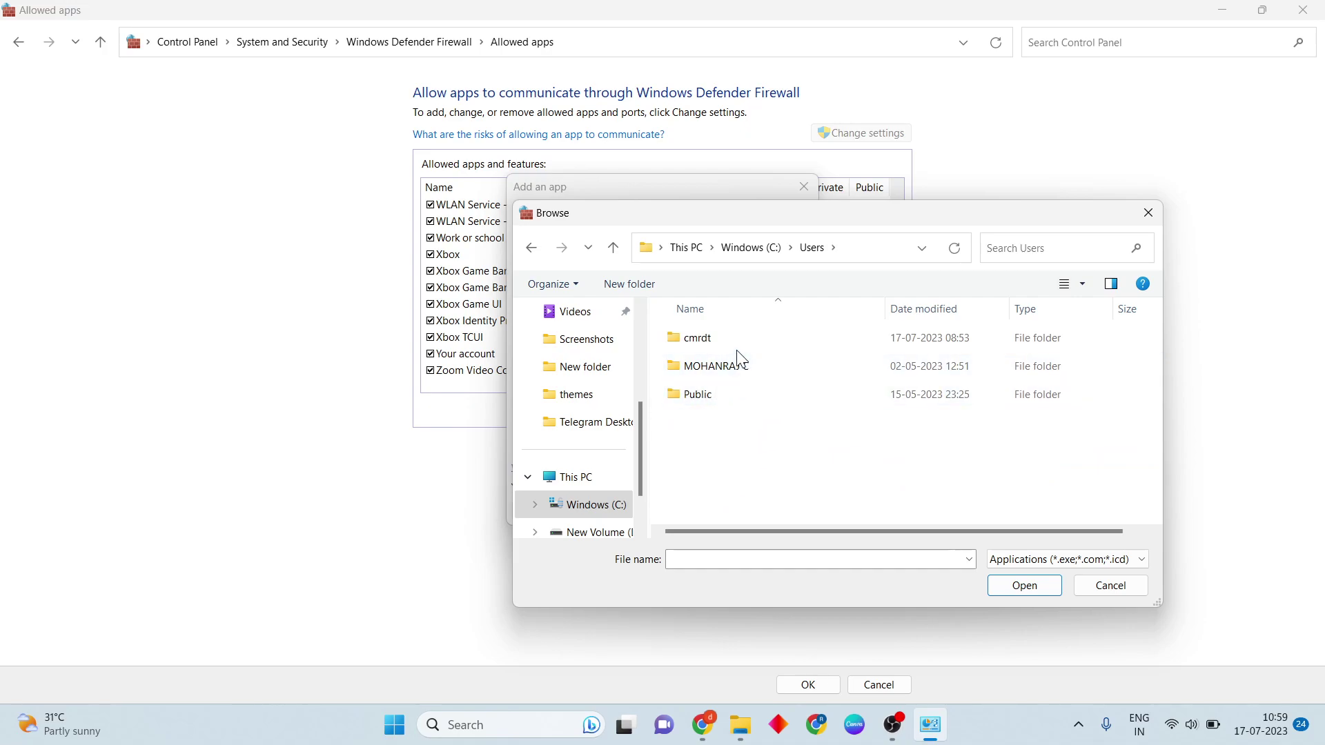
# Look through the first user profile folder for the launcher's location, comparing it with the .minecraft path in File Explorer
pyautogui.click(741, 726)
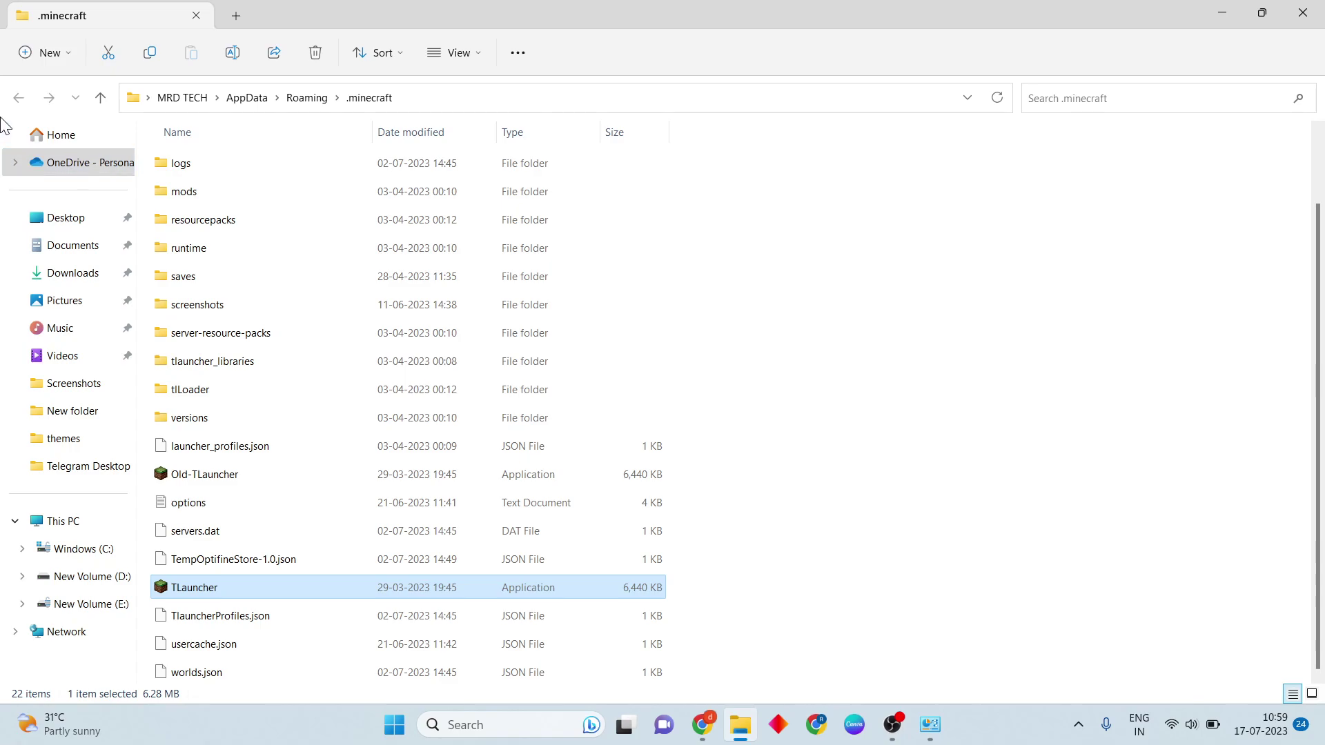
pyautogui.click(930, 724)
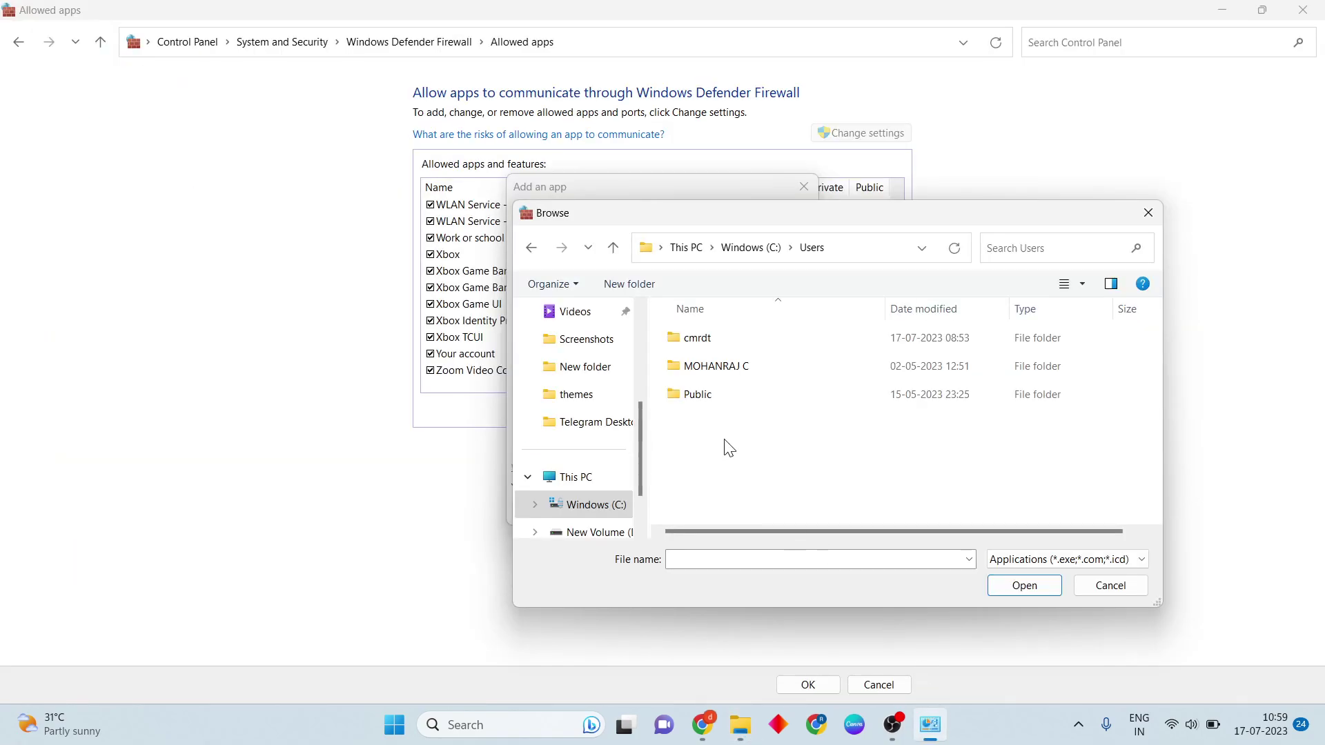
pyautogui.doubleClick(736, 339)
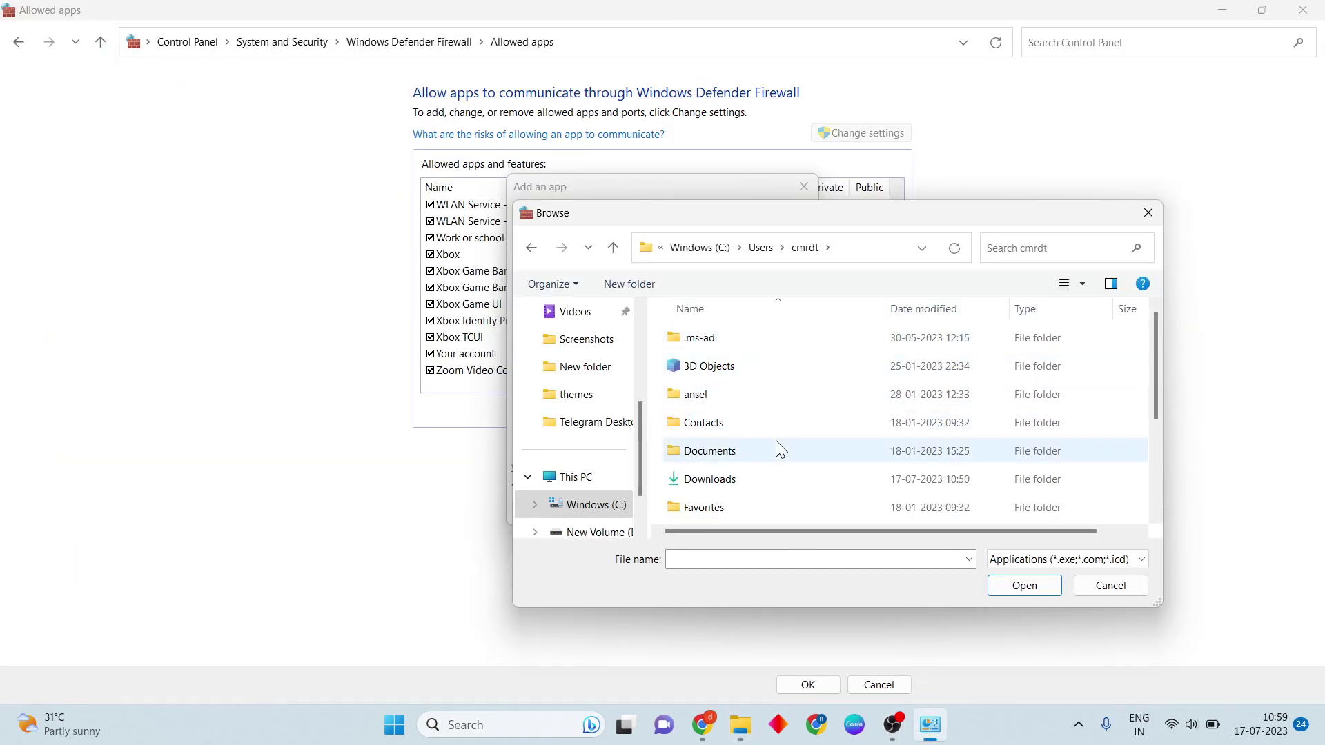
pyautogui.scroll(-2, 818, 432)
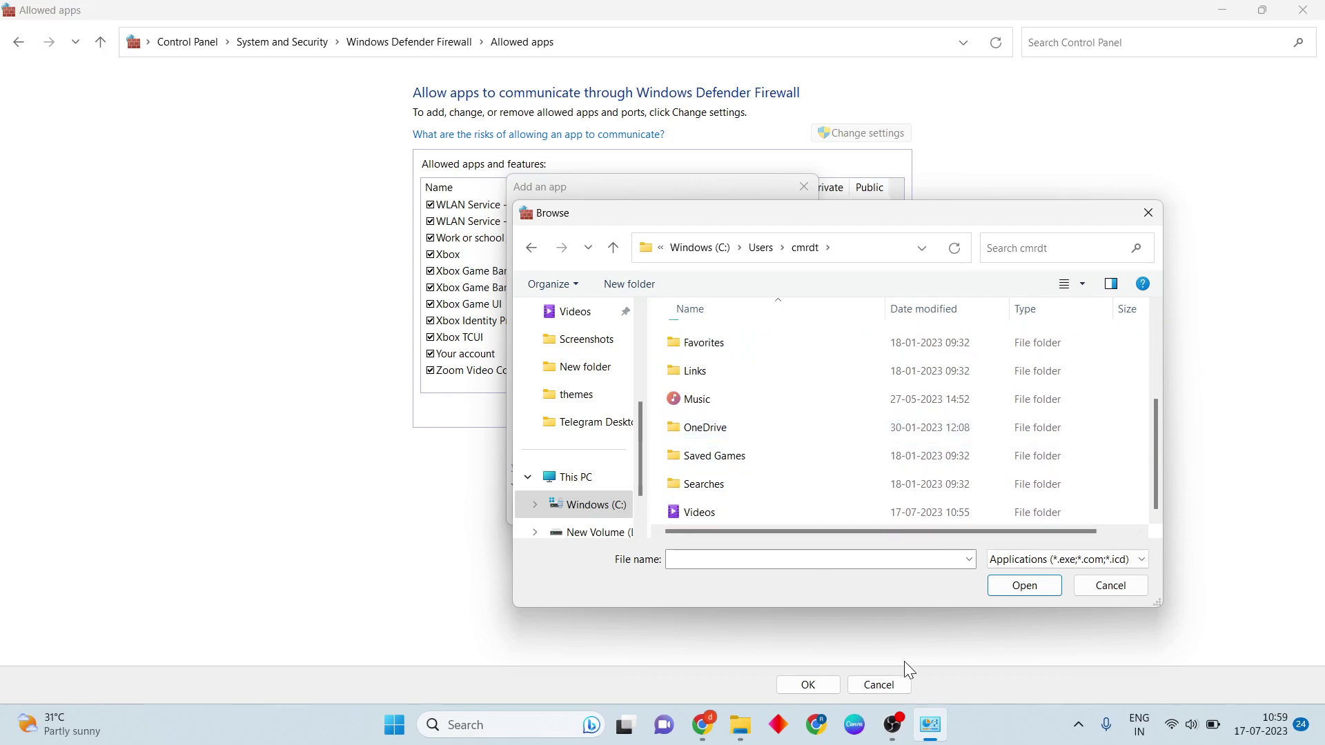
pyautogui.click(736, 739)
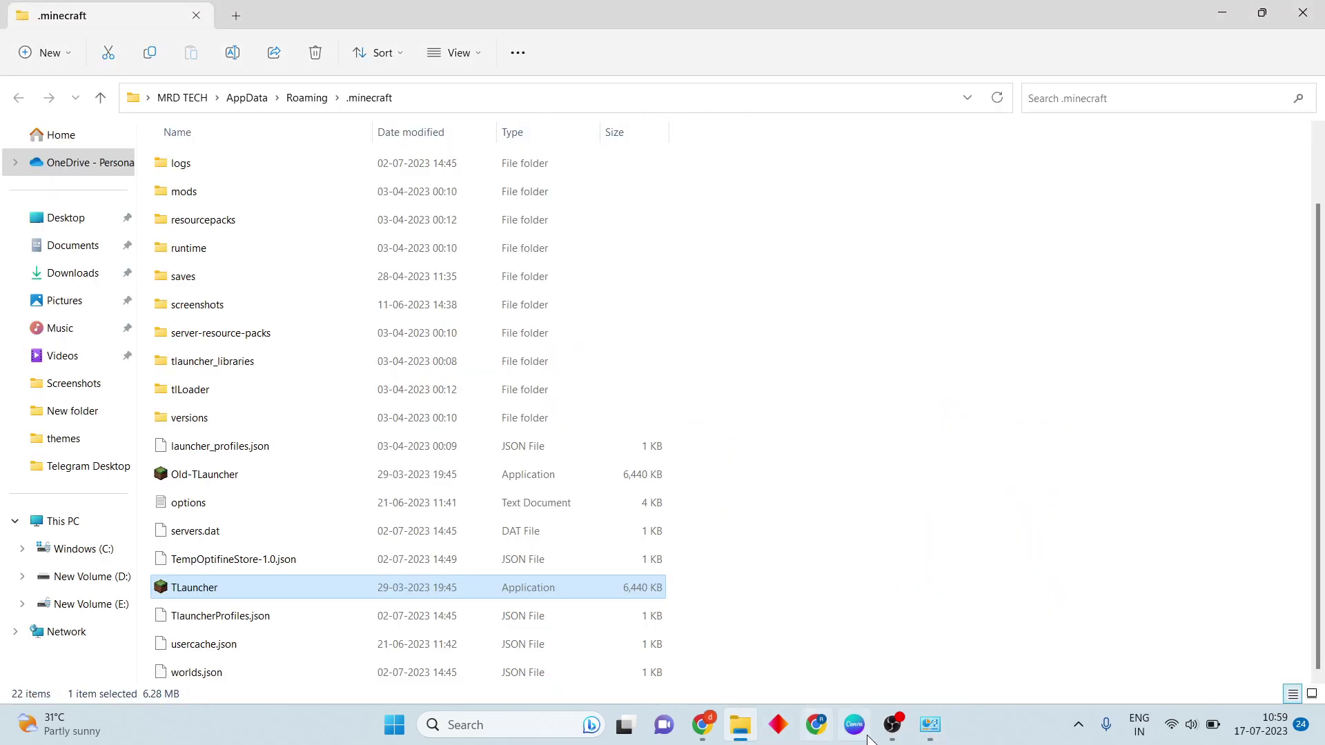
pyautogui.click(930, 726)
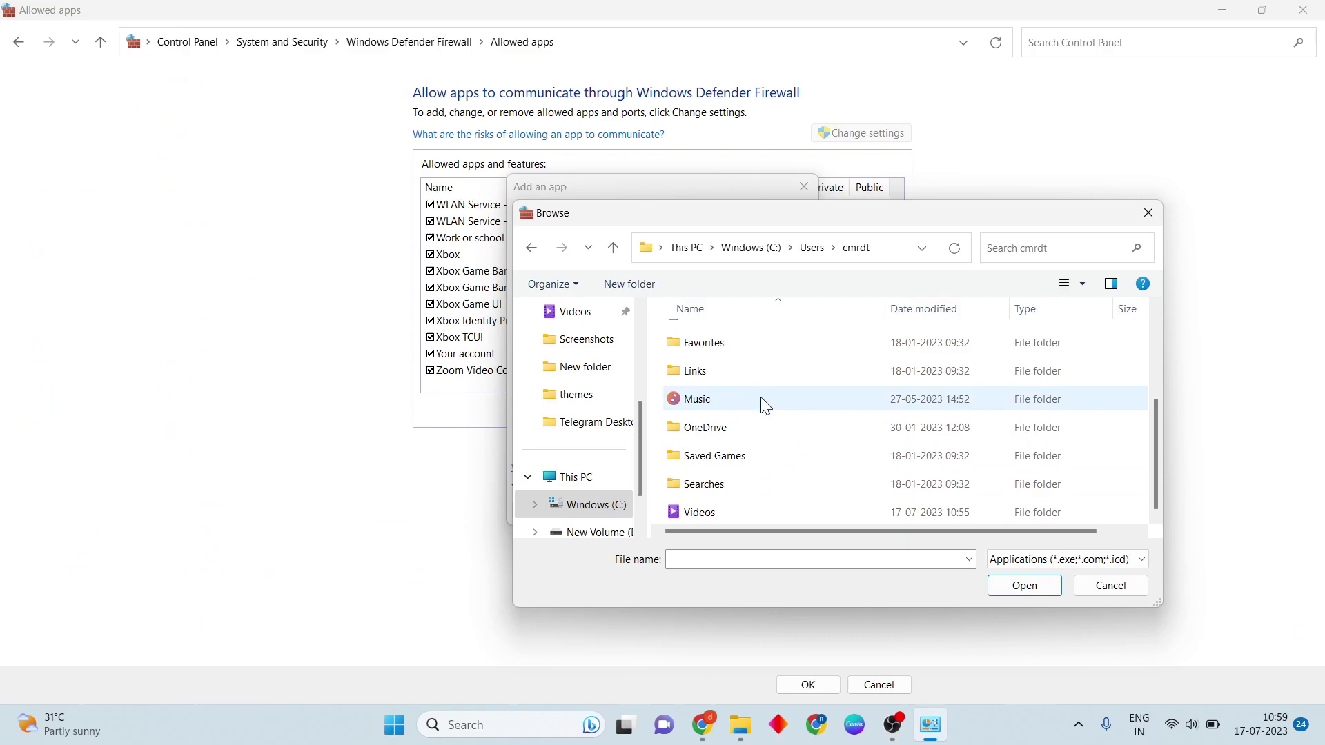
pyautogui.scroll(2, 761, 398)
pyautogui.scroll(-2, 762, 378)
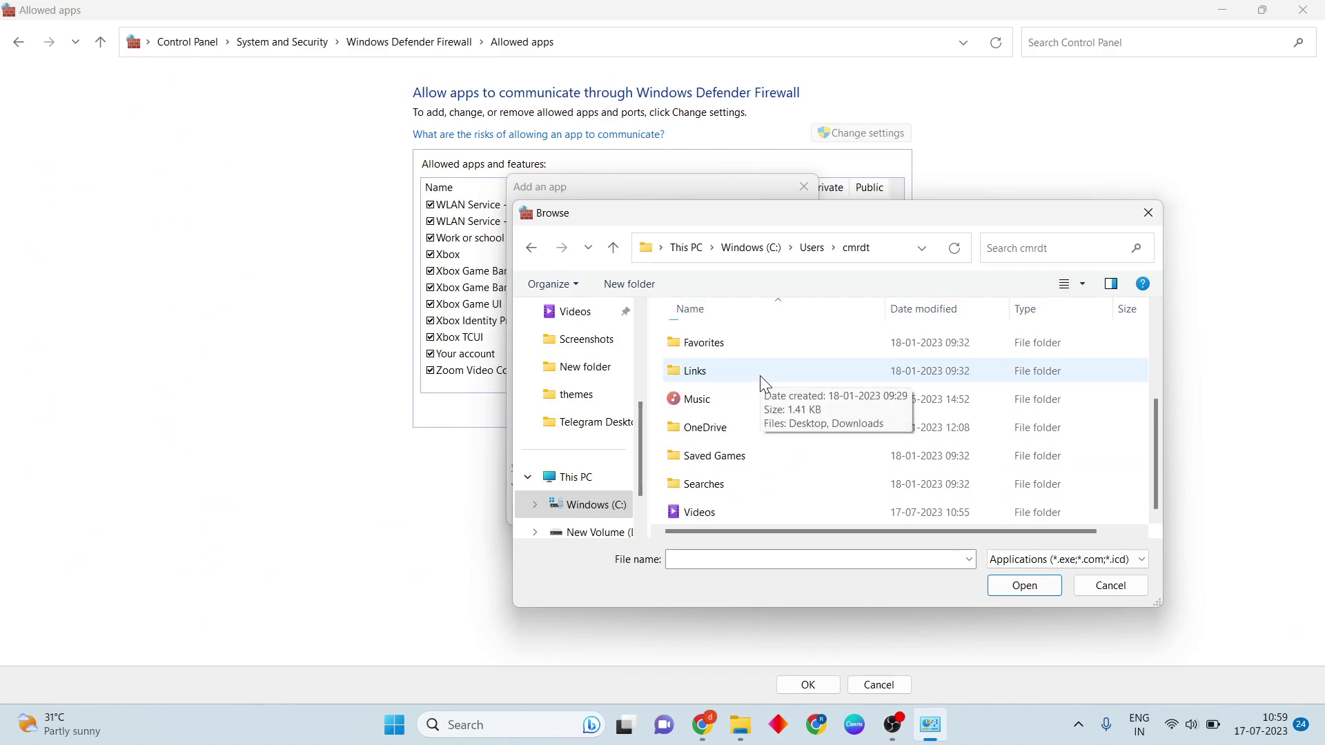
# Look through the Public folder and the other user's profile folder under Users for the launcher
pyautogui.click(820, 248)
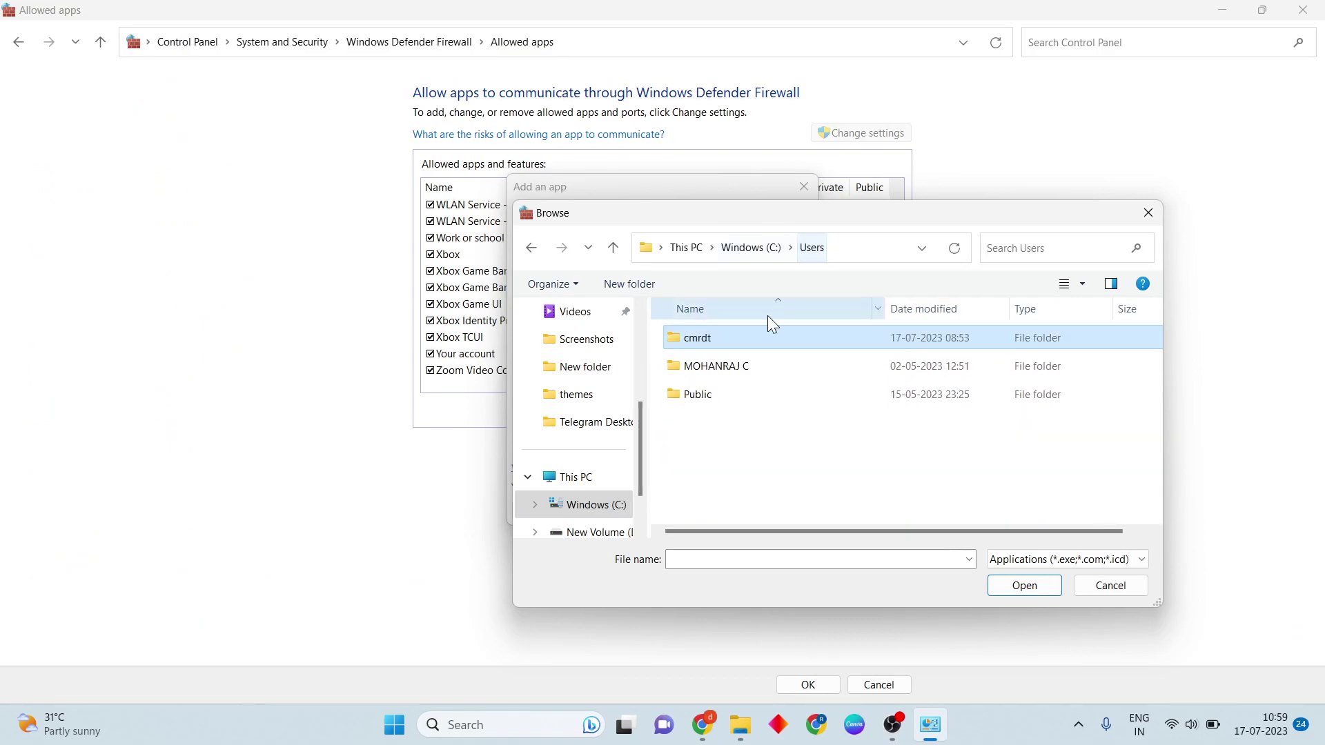
pyautogui.doubleClick(749, 406)
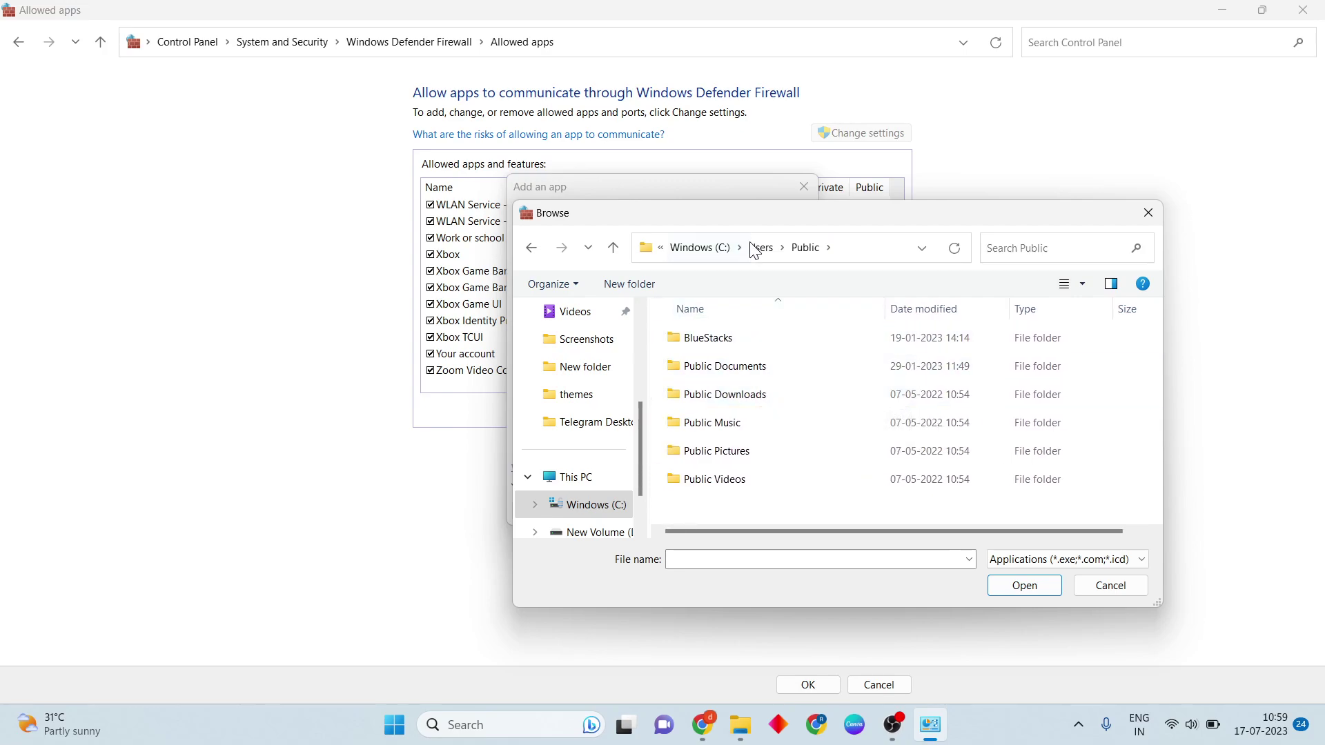
pyautogui.click(761, 247)
pyautogui.doubleClick(752, 369)
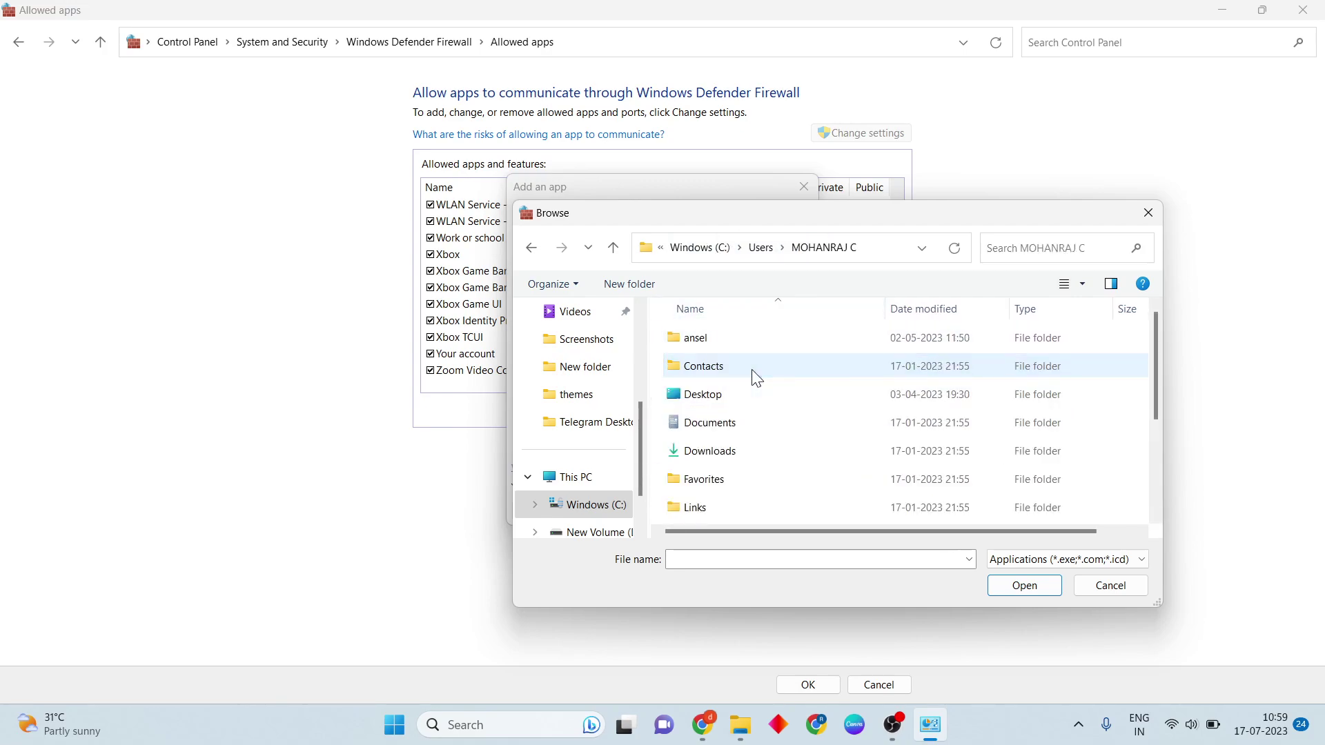
pyautogui.scroll(-2, 759, 373)
pyautogui.scroll(2, 762, 375)
pyautogui.scroll(-2, 762, 369)
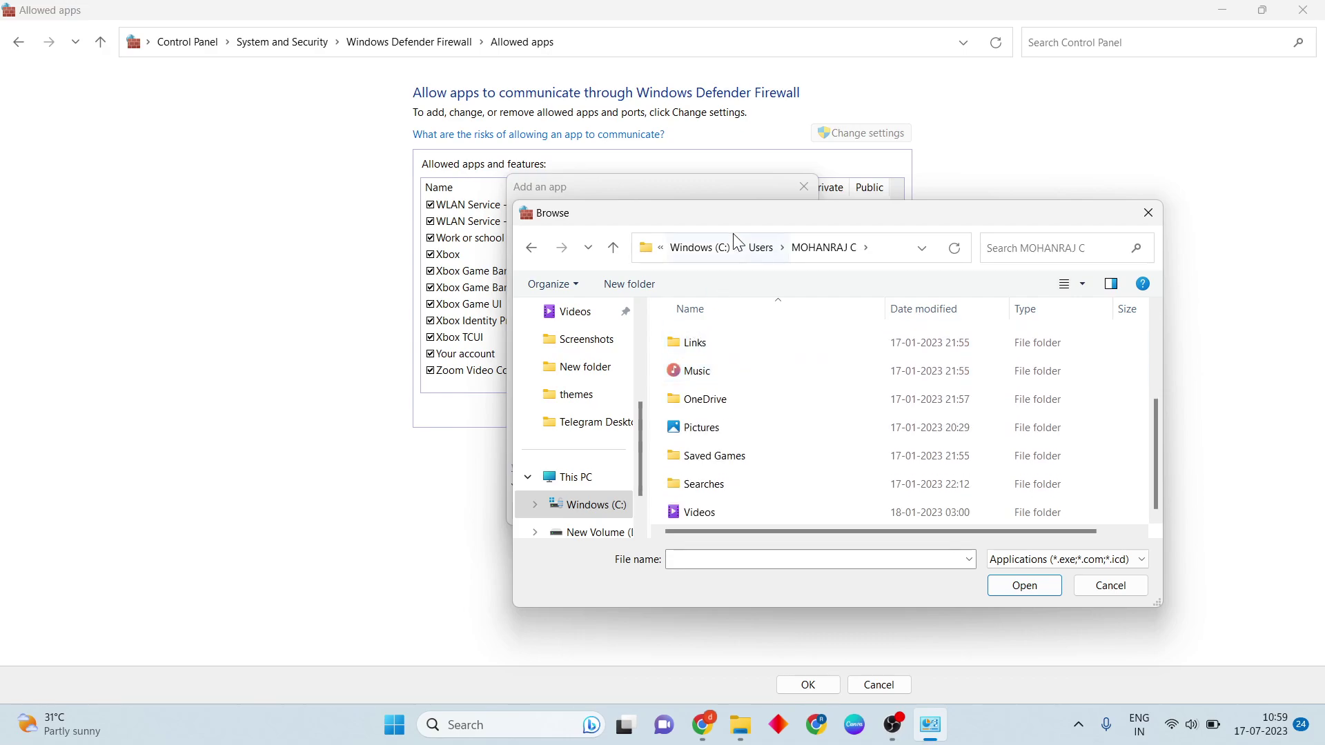
# Search the Program Files folder on drive C for the launcher and recheck the .minecraft folder's path in File Explorer
pyautogui.click(711, 247)
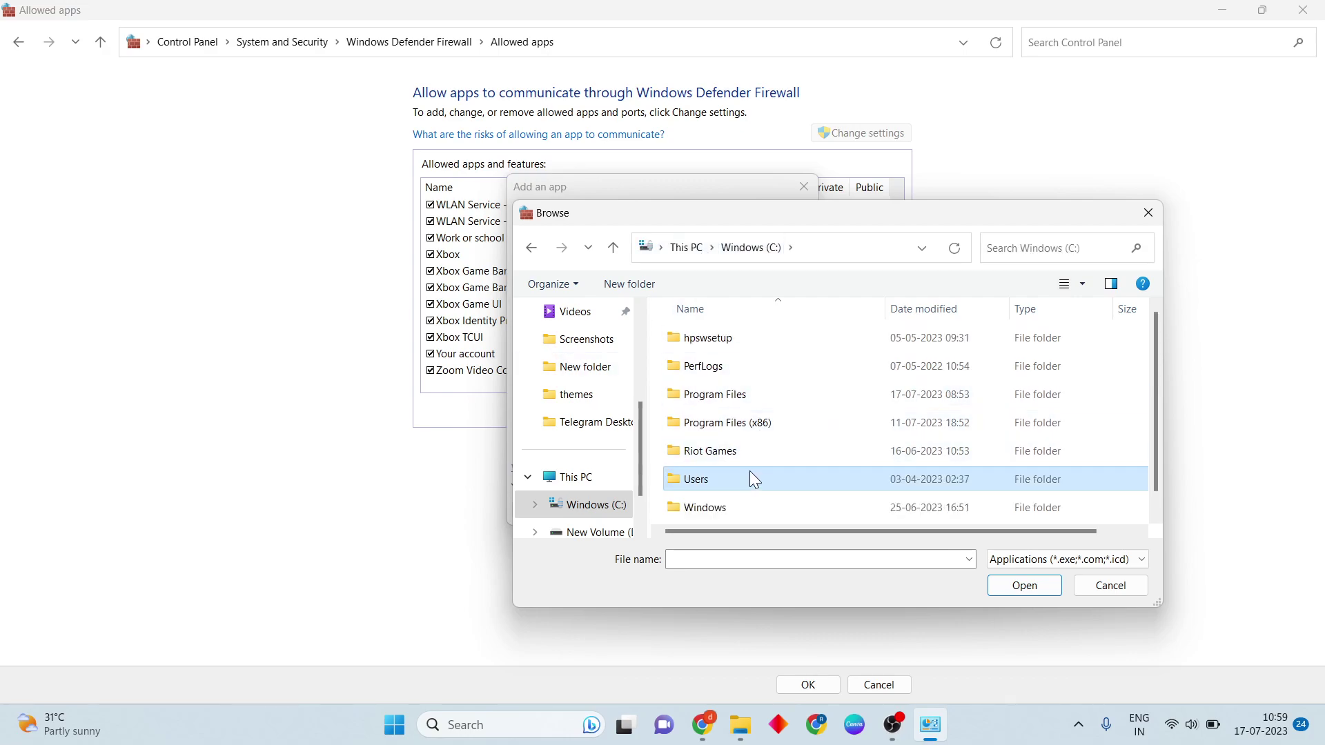
pyautogui.scroll(-1, 759, 456)
pyautogui.doubleClick(750, 377)
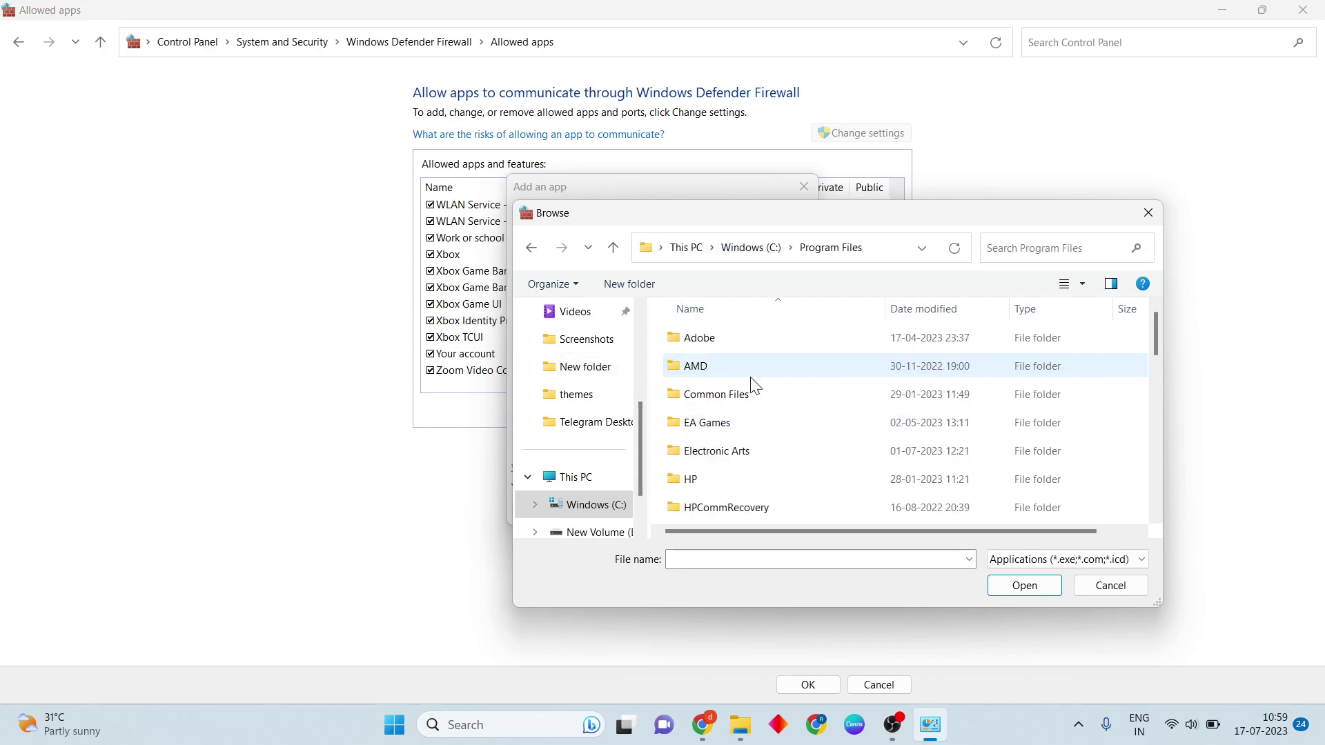
pyautogui.scroll(-2, 750, 386)
pyautogui.scroll(-7, 750, 388)
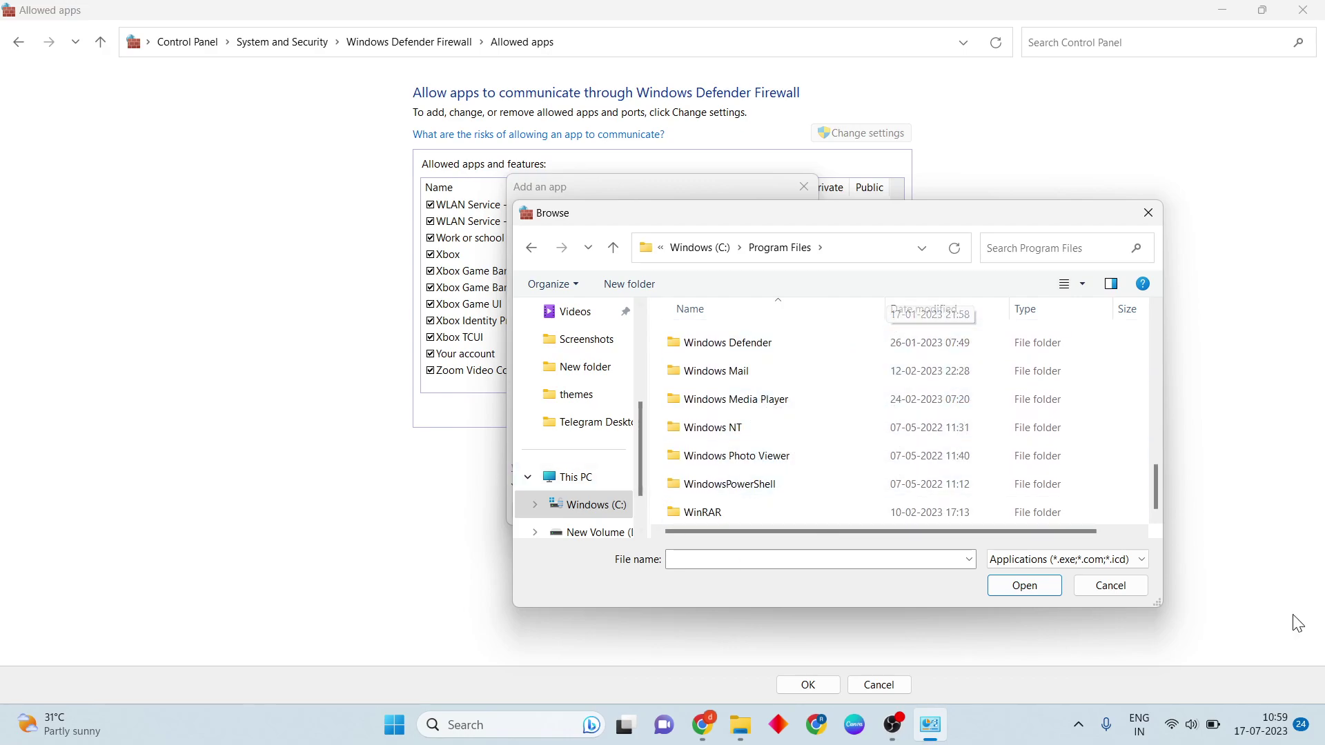
pyautogui.click(740, 723)
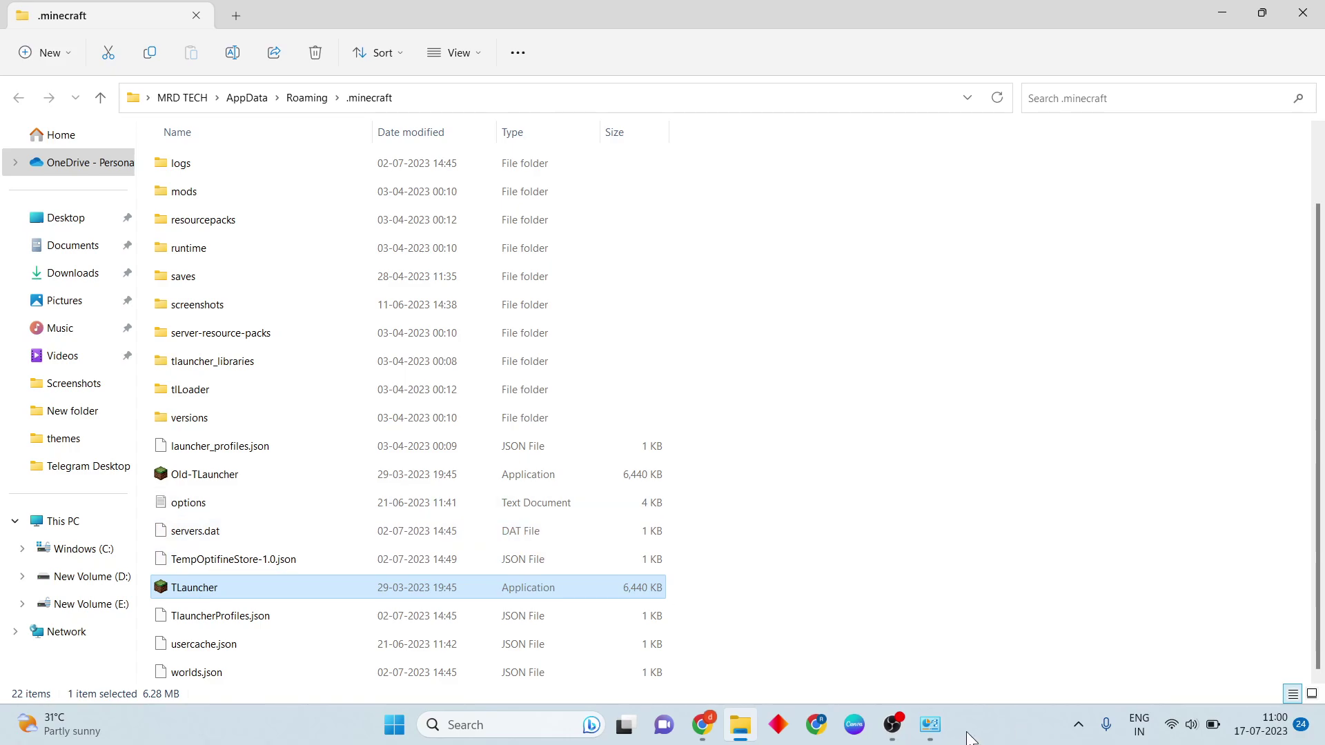
pyautogui.click(929, 724)
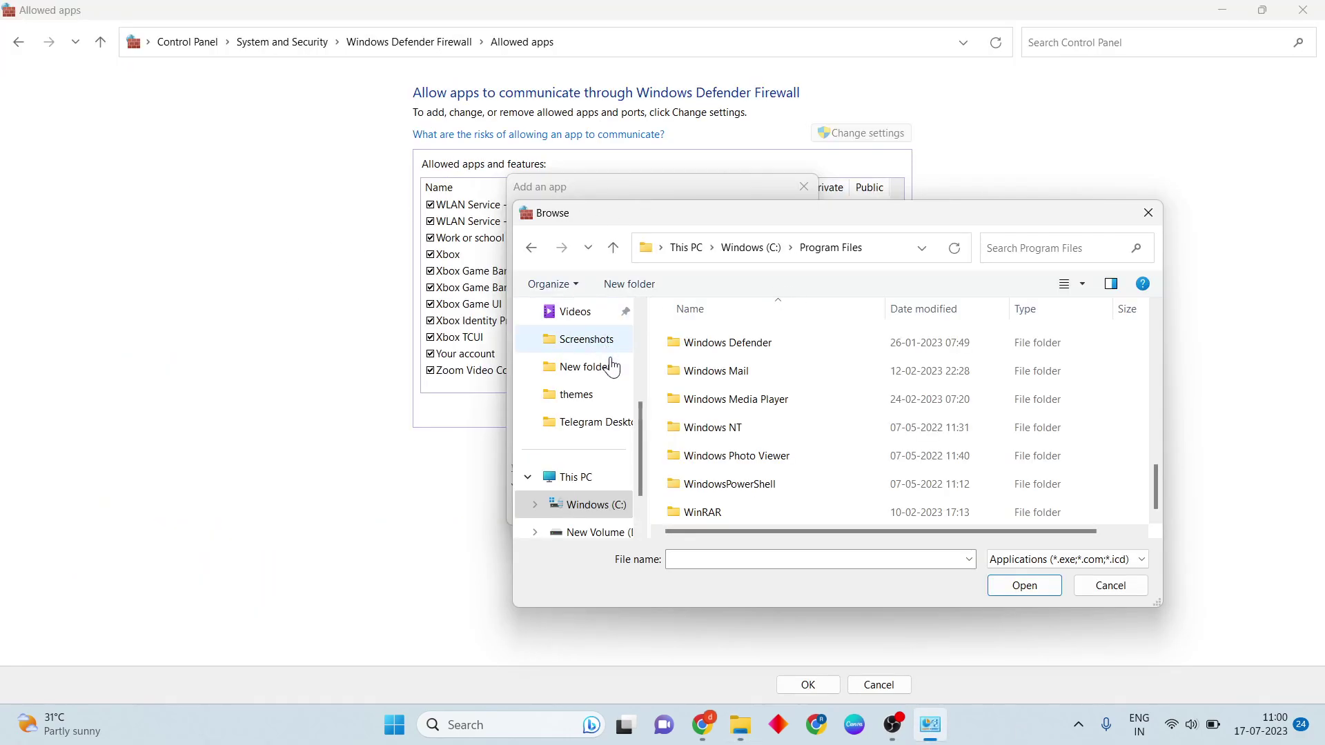
# Look through the Desktop and Creative Cloud Files folders in OneDrive for the Minecraft launcher
pyautogui.scroll(3, 612, 367)
pyautogui.click(595, 338)
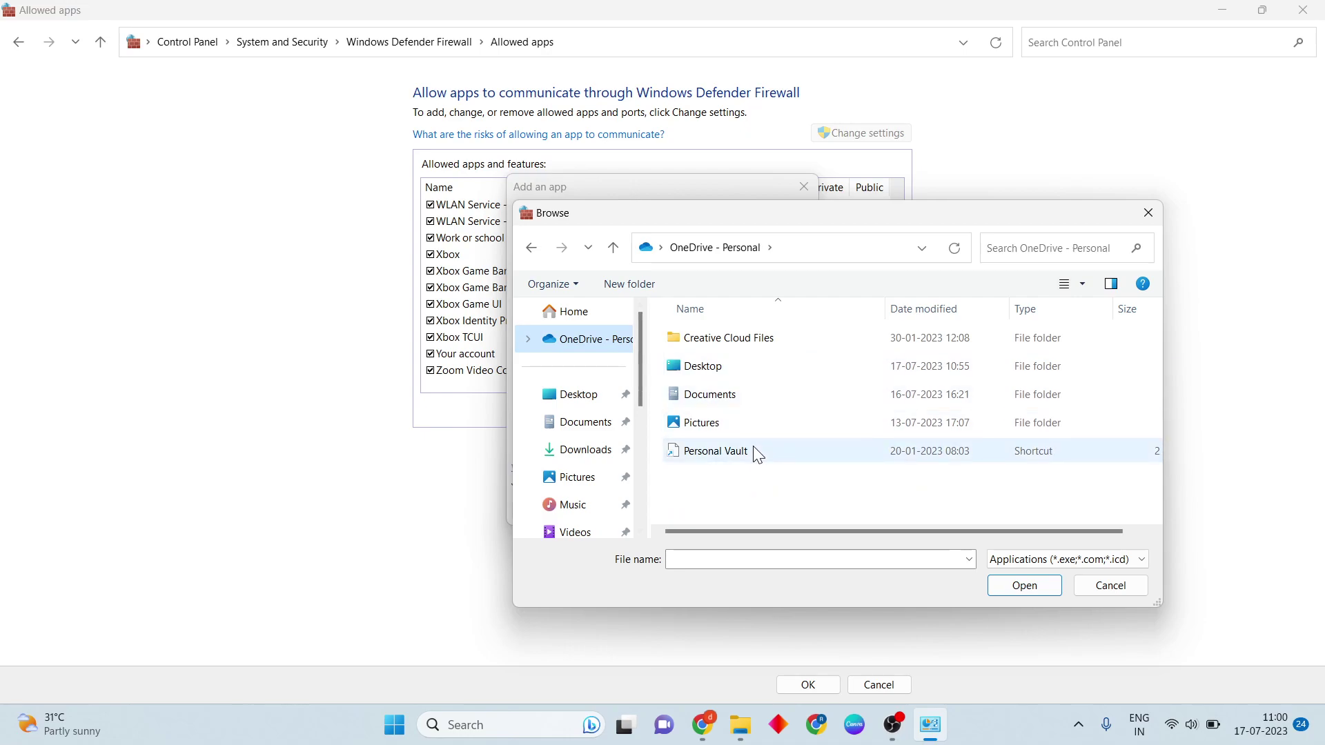
pyautogui.doubleClick(735, 363)
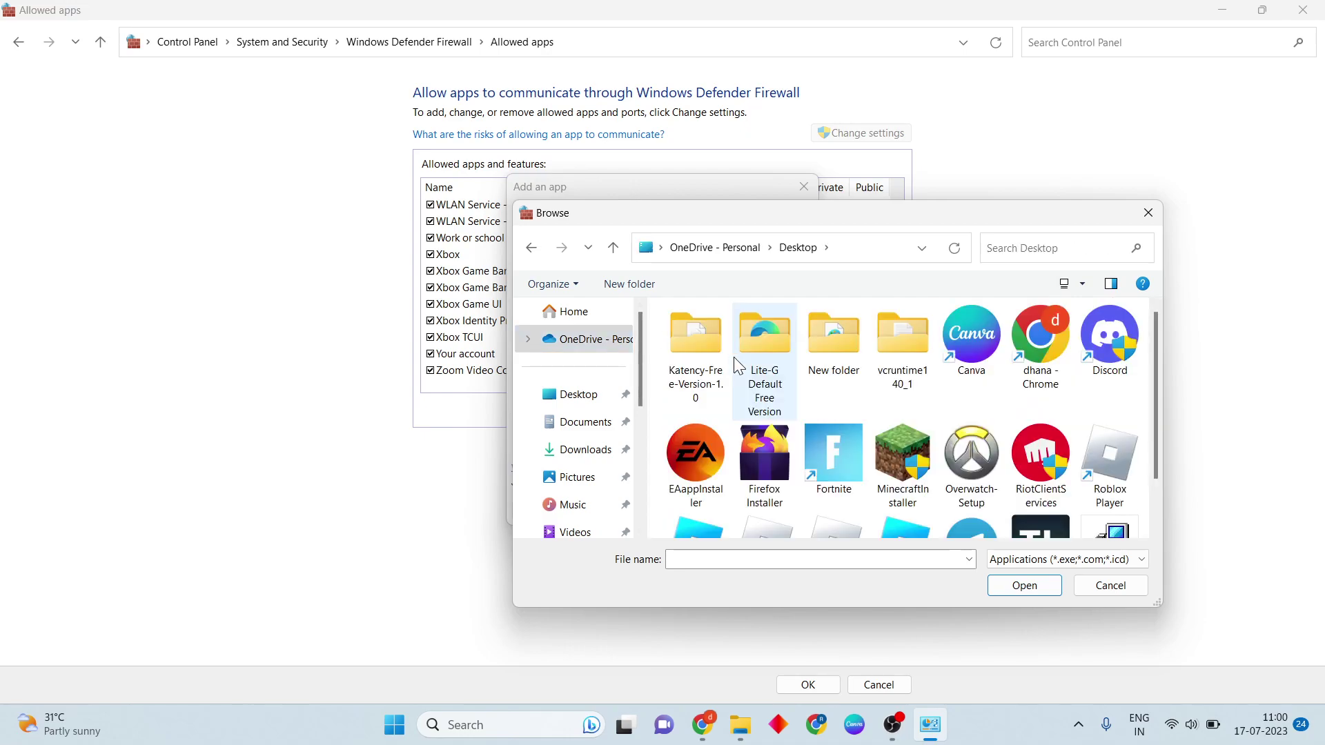
pyautogui.scroll(-1, 941, 397)
pyautogui.scroll(1, 941, 397)
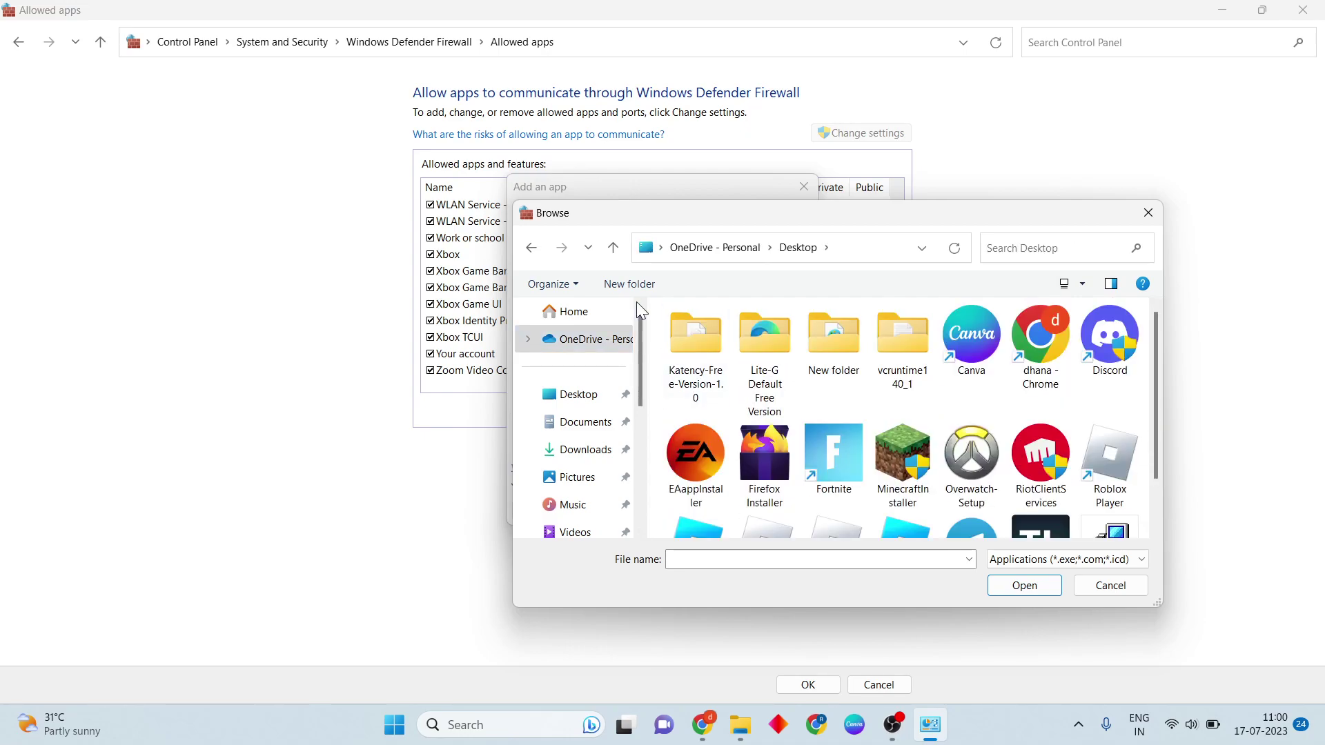
pyautogui.click(607, 339)
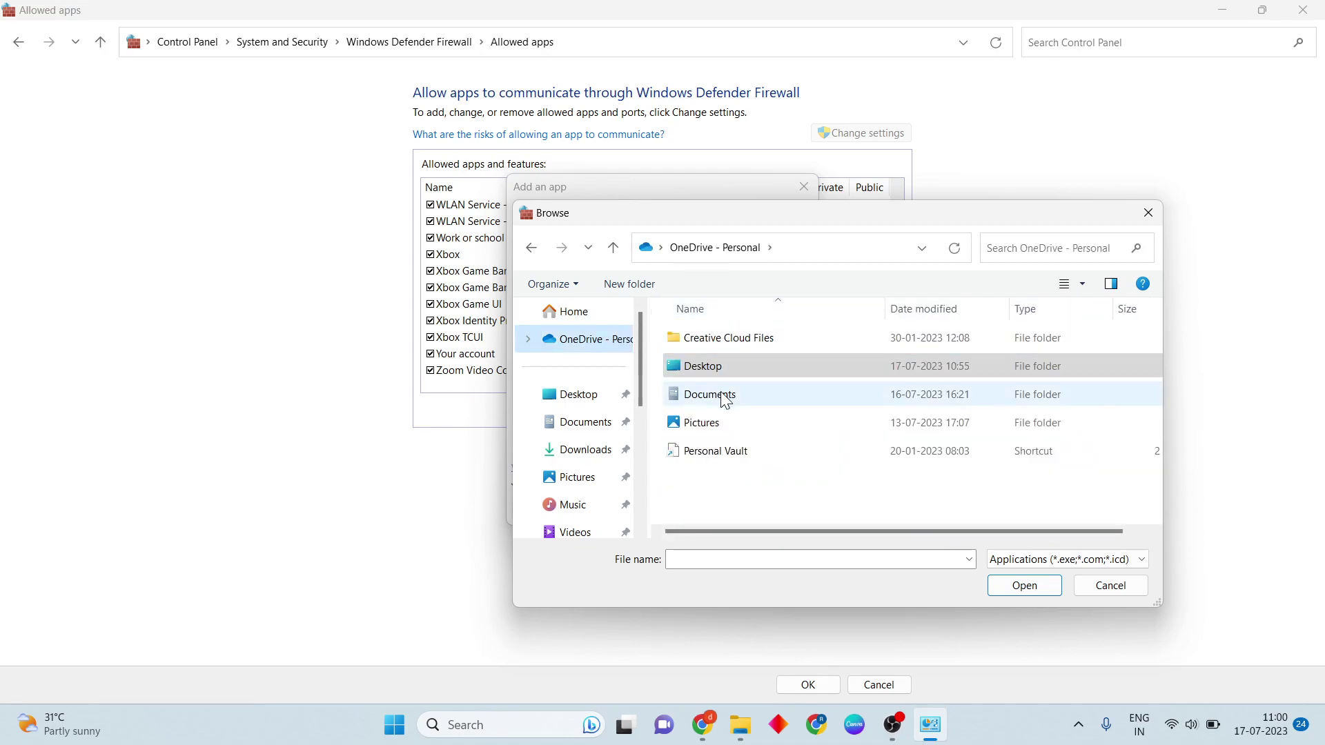
pyautogui.doubleClick(742, 345)
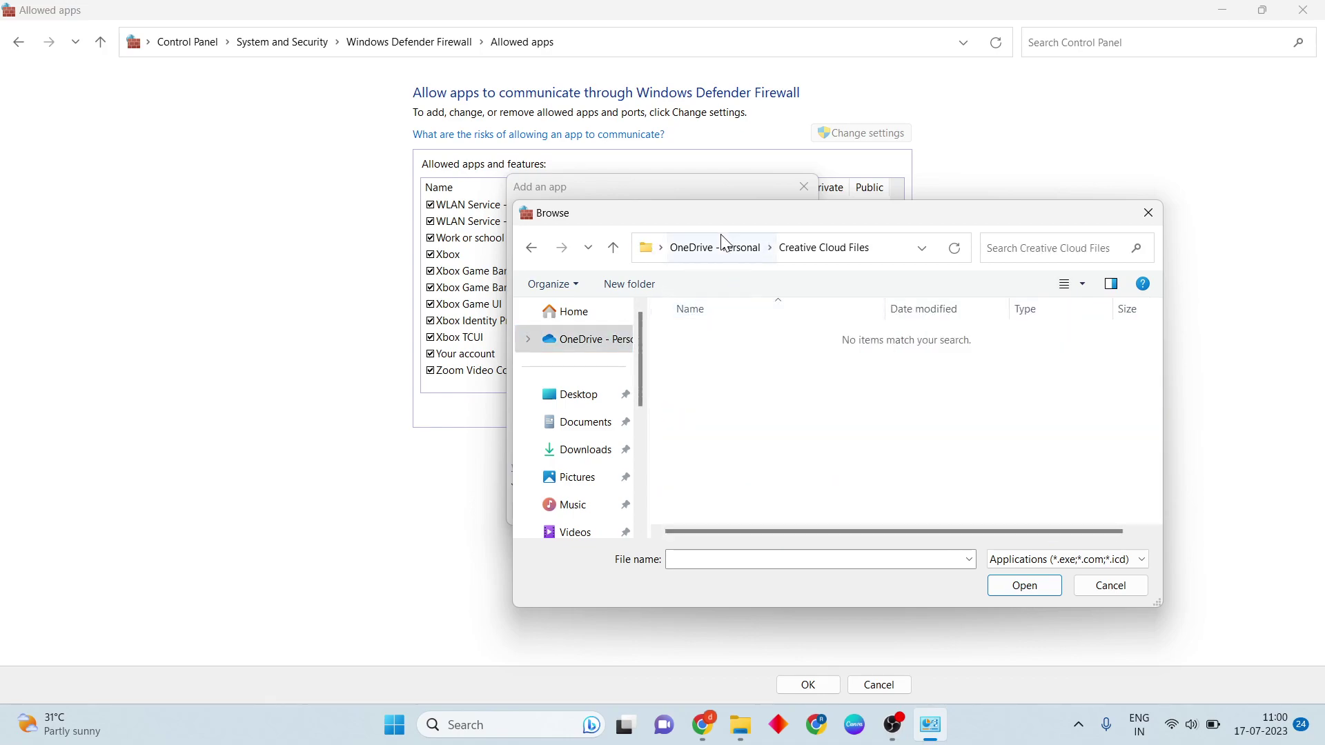
pyautogui.click(745, 247)
# Try selecting MinecraftInstaller in the OneDrive Desktop folder as the app to allow, and cancel adding the app
pyautogui.click(766, 362)
pyautogui.doubleClick(766, 366)
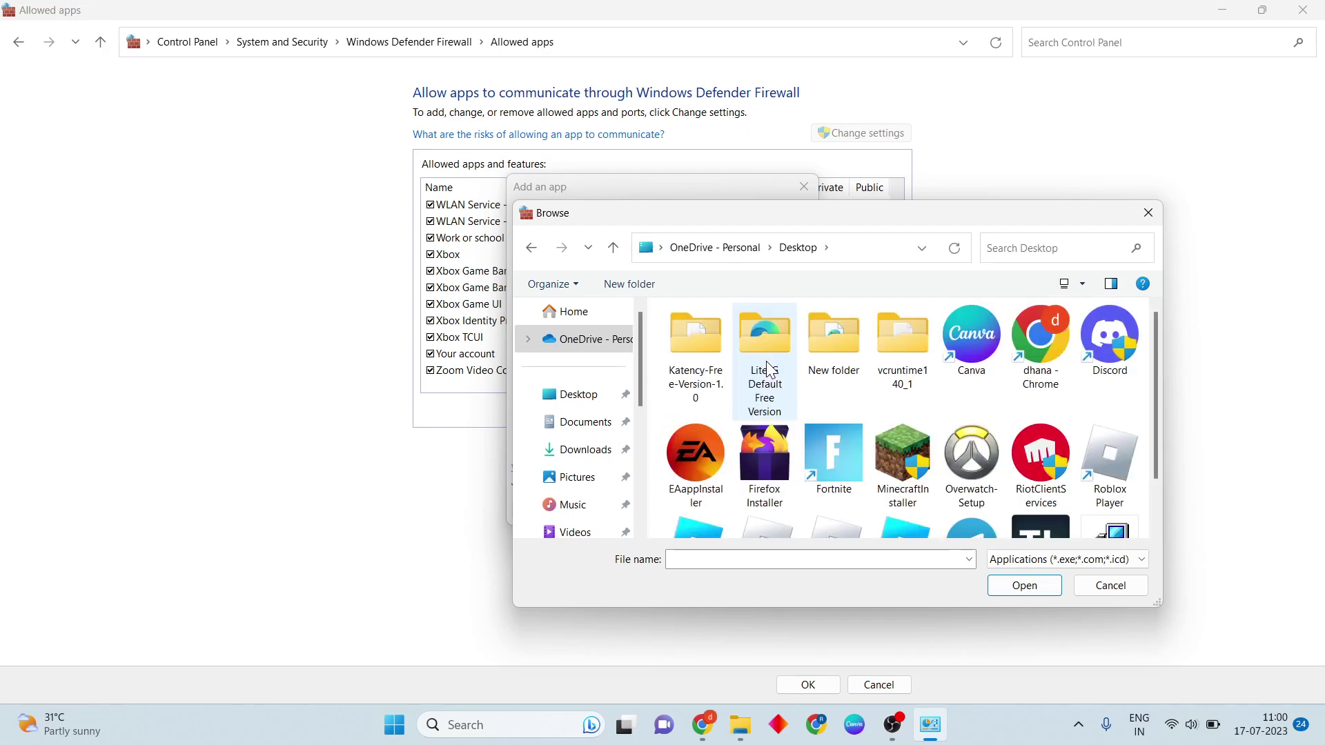
pyautogui.scroll(-1, 1066, 402)
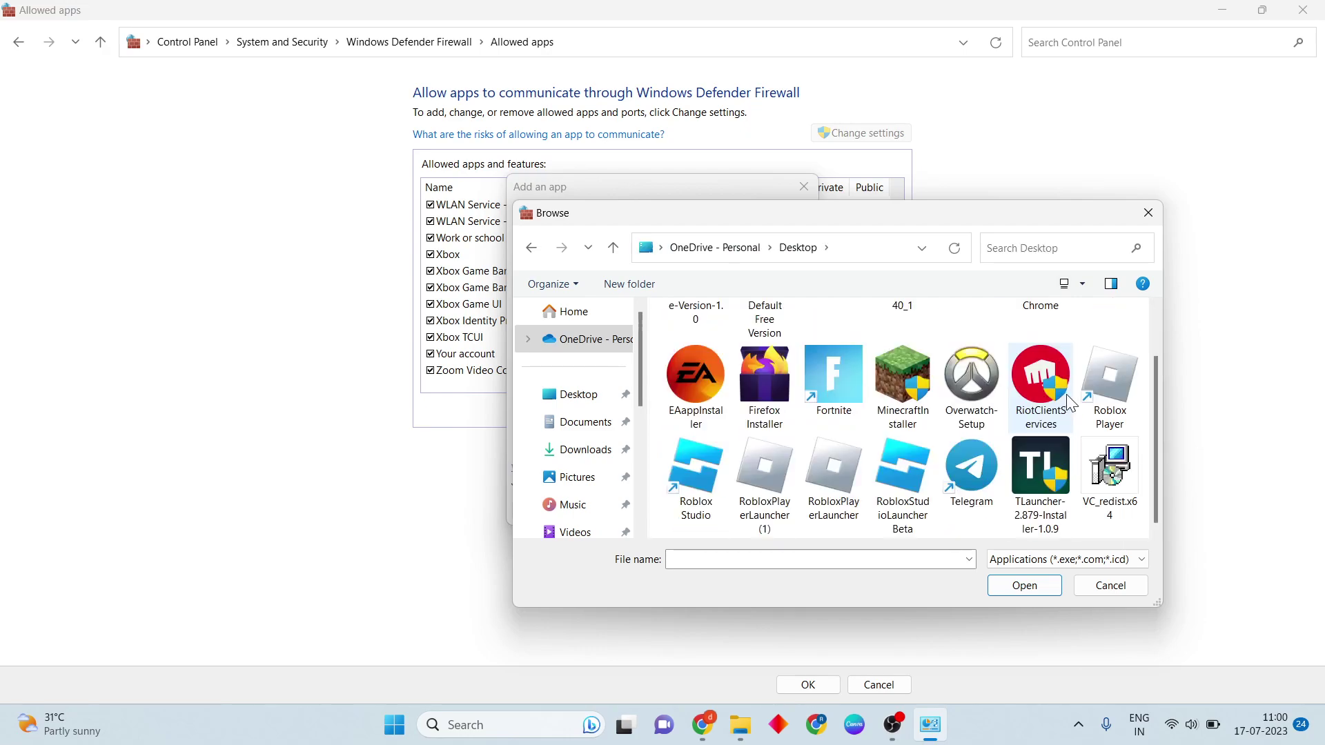
pyautogui.scroll(1, 1068, 400)
pyautogui.scroll(-1, 912, 433)
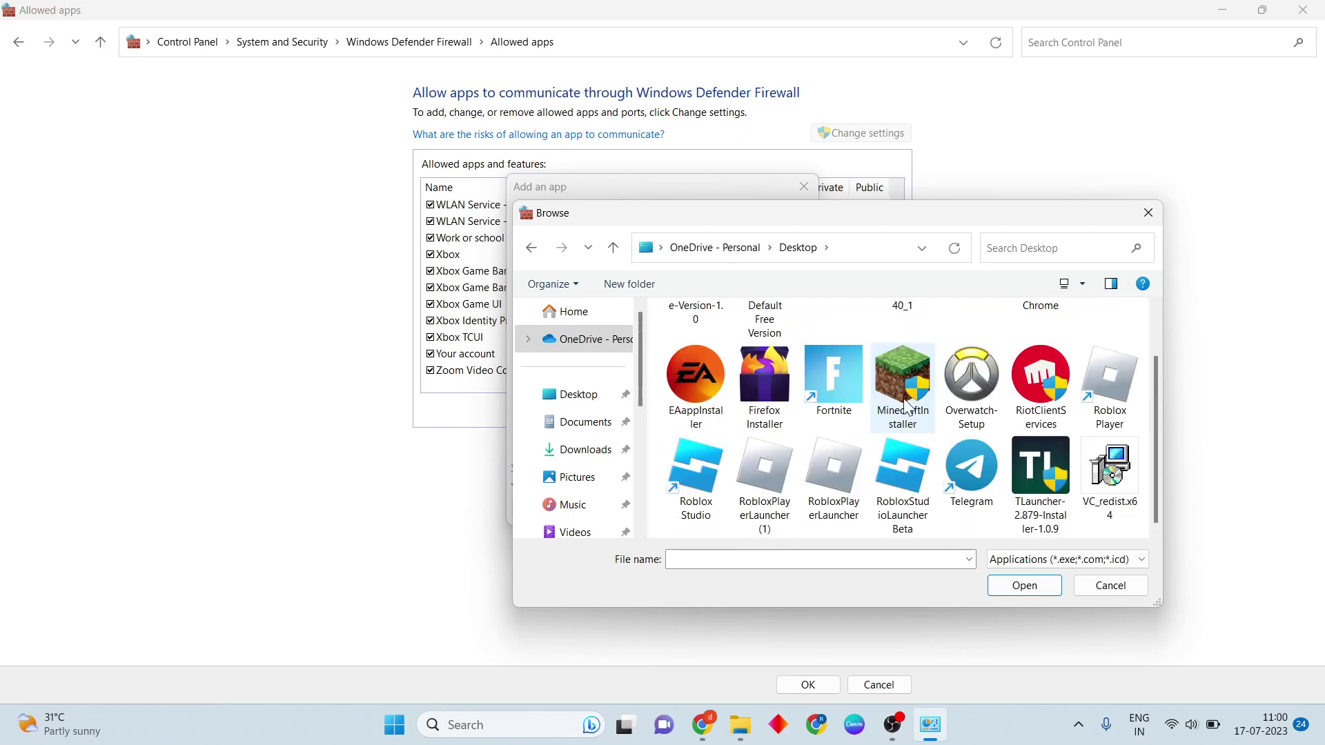
pyautogui.click(912, 389)
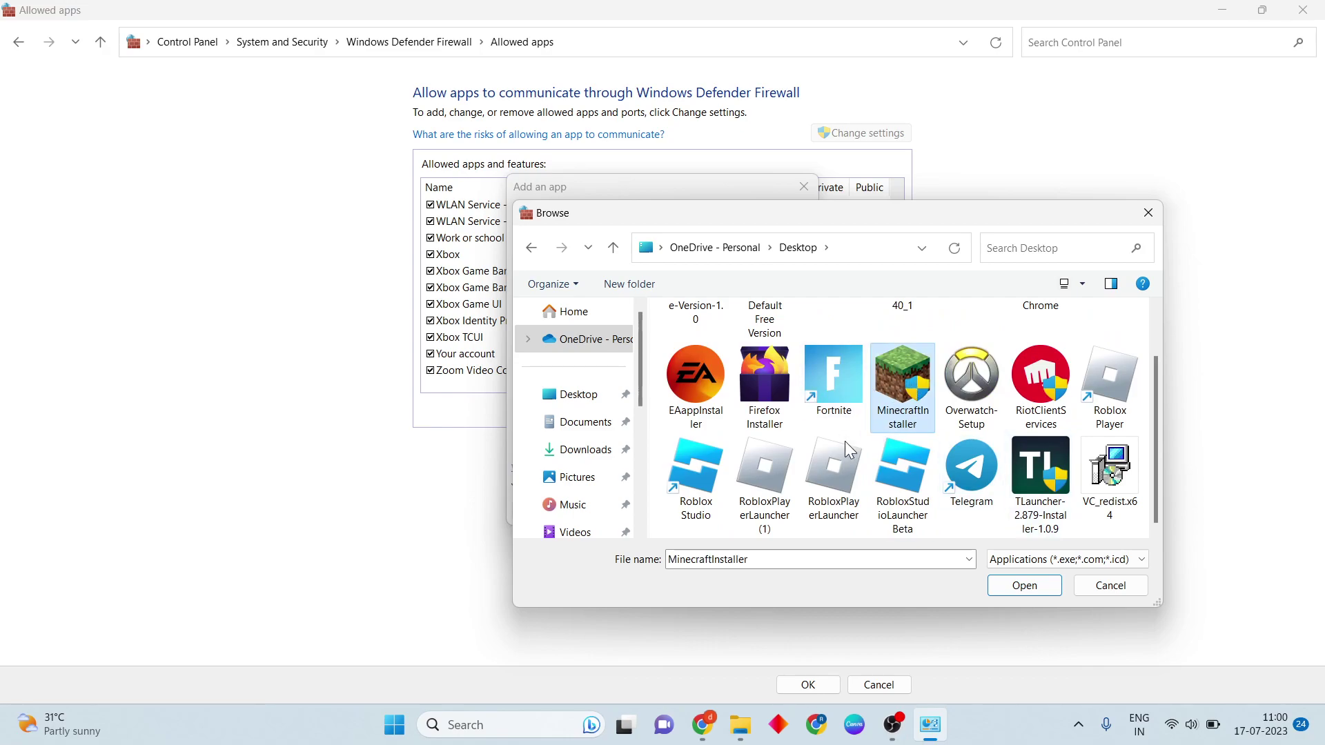
pyautogui.click(1099, 591)
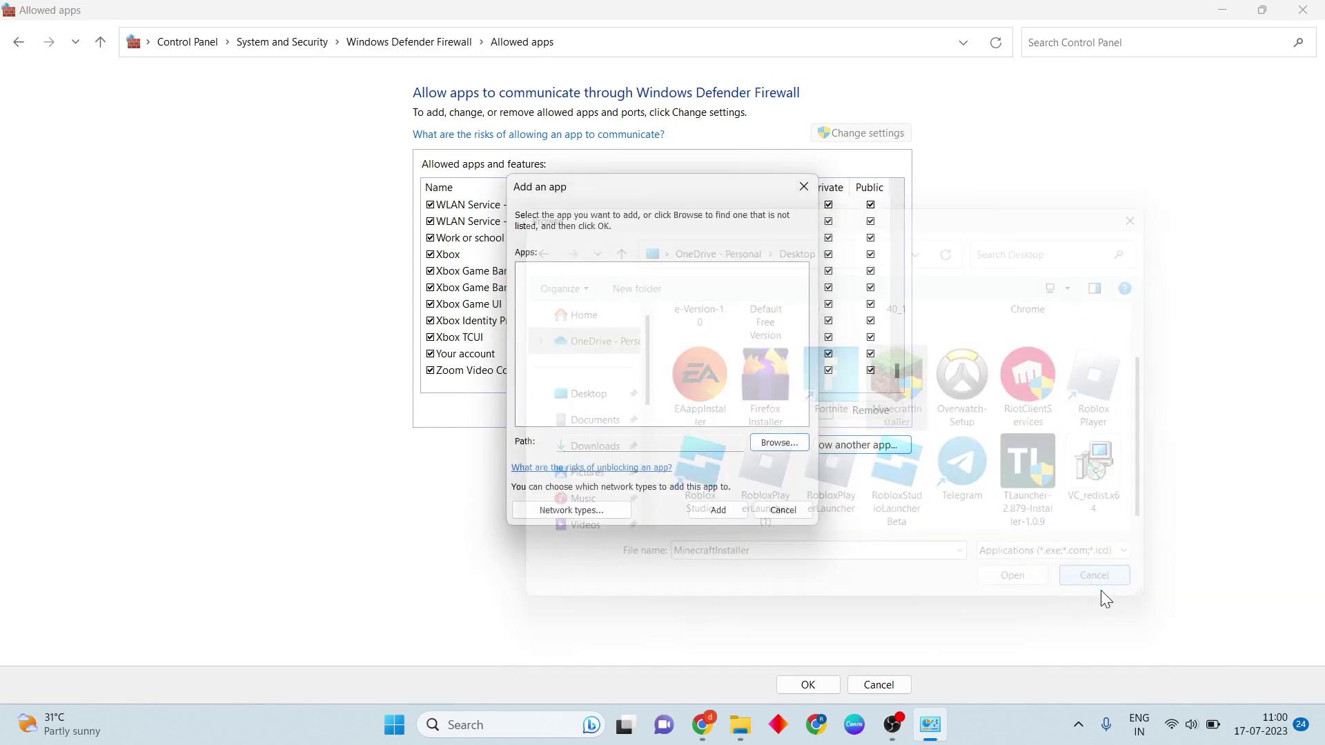
pyautogui.click(781, 511)
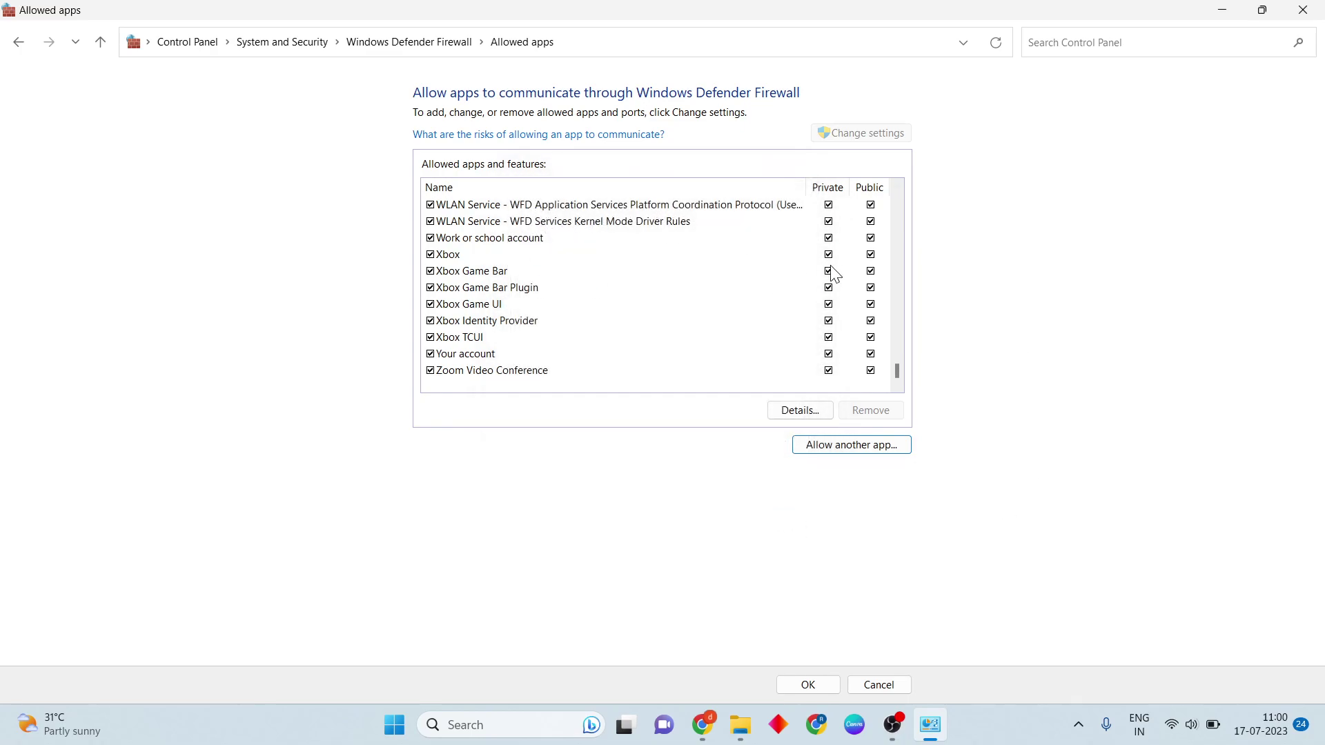
# Confirm the allowed apps settings and minimize the .minecraft folder window to return to the desktop
pyautogui.click(833, 273)
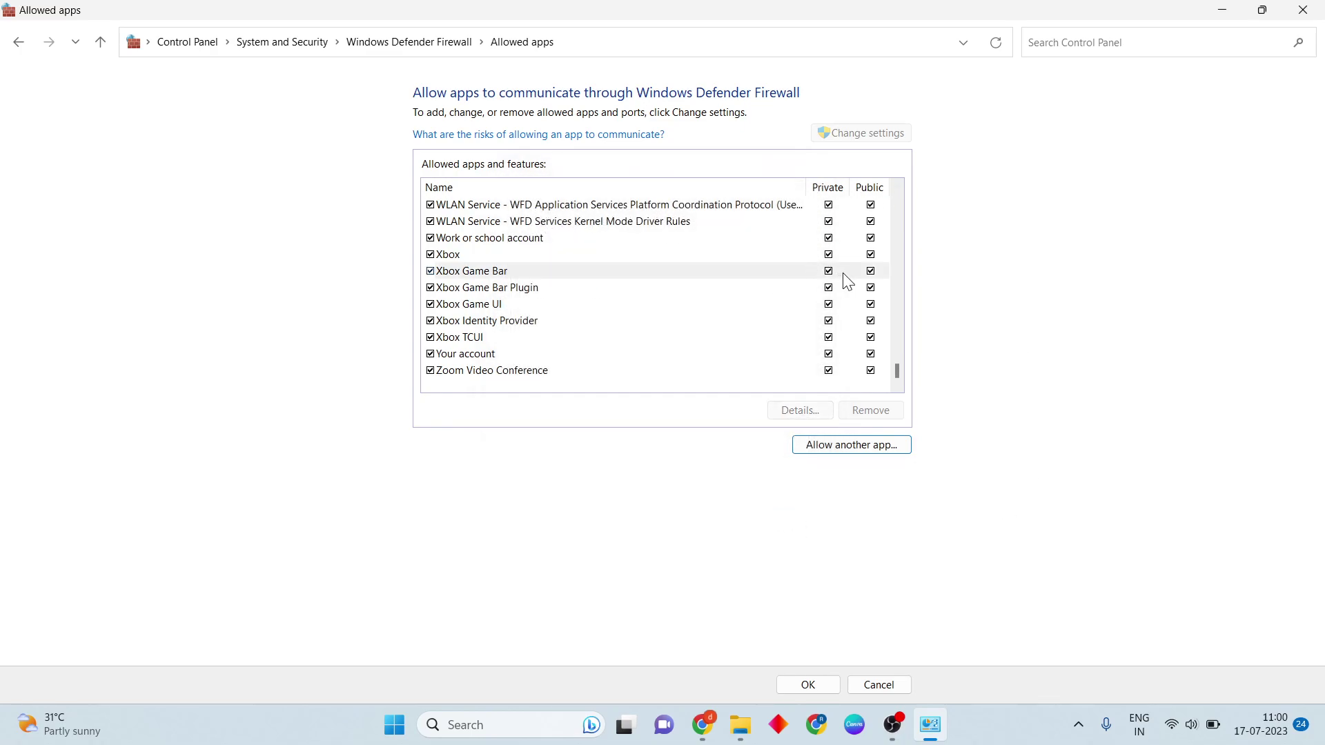
pyautogui.click(808, 685)
pyautogui.click(1225, 10)
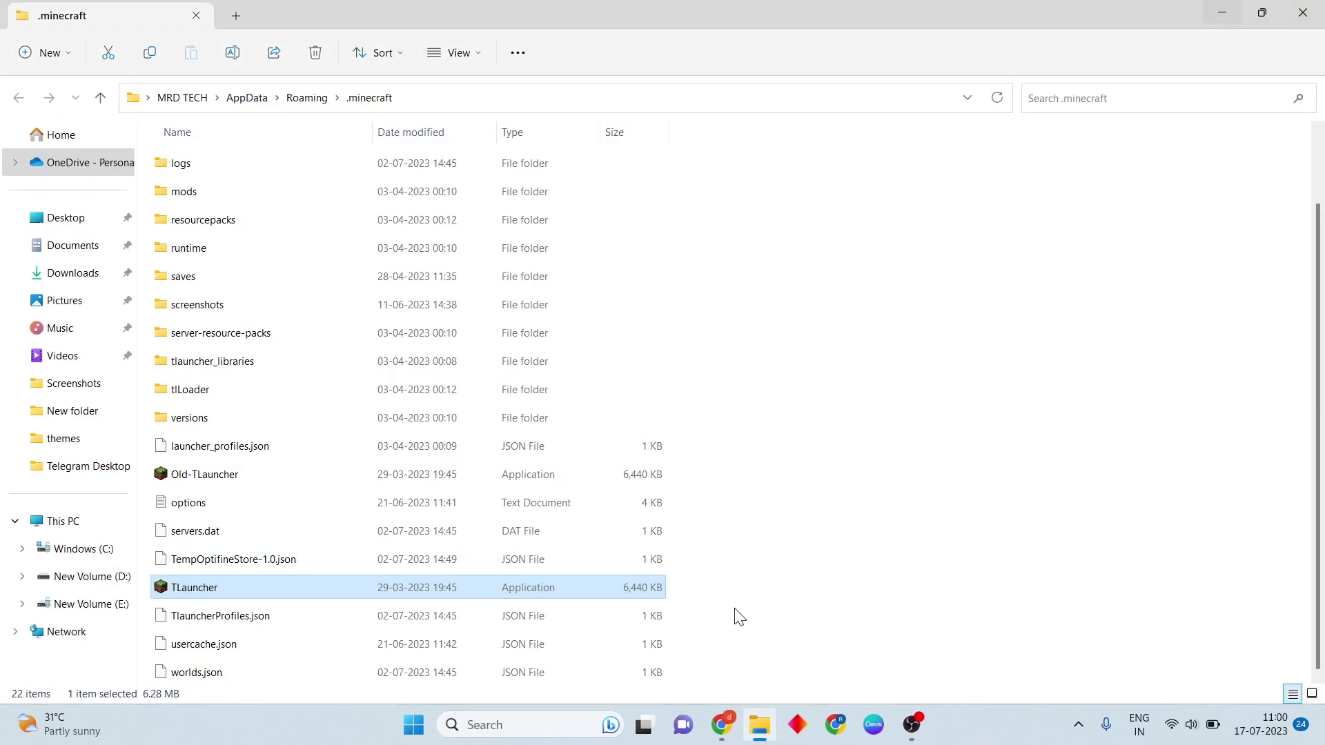
pyautogui.click(1222, 10)
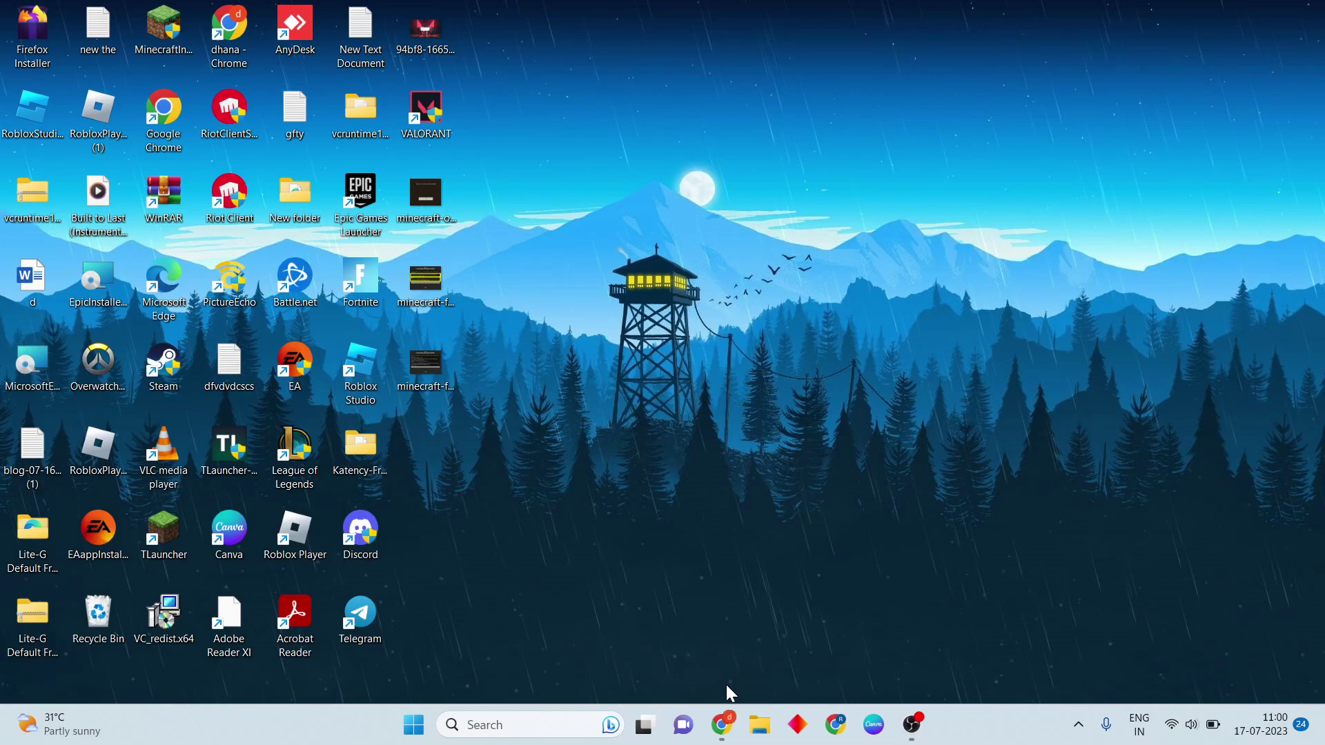
# View the Restart option among the PC's power options and dismiss them without restarting
pyautogui.click(414, 722)
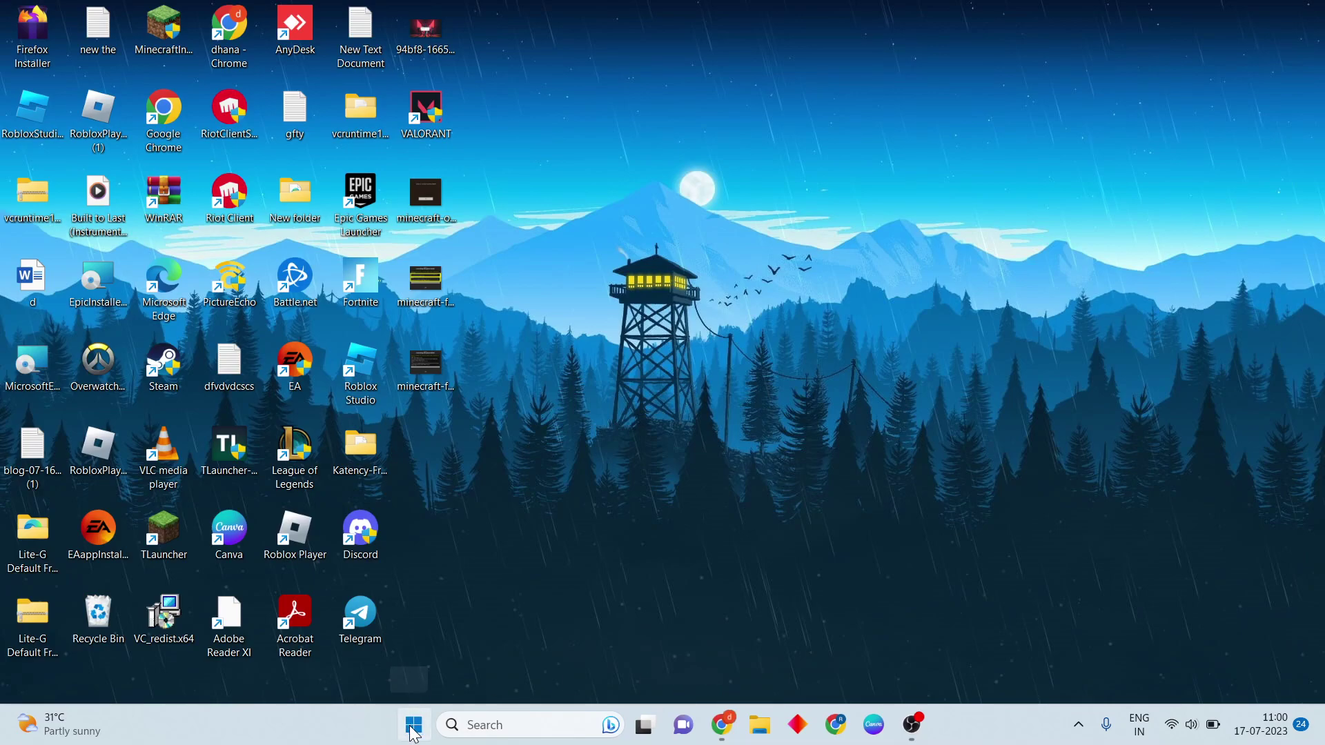
pyautogui.click(877, 664)
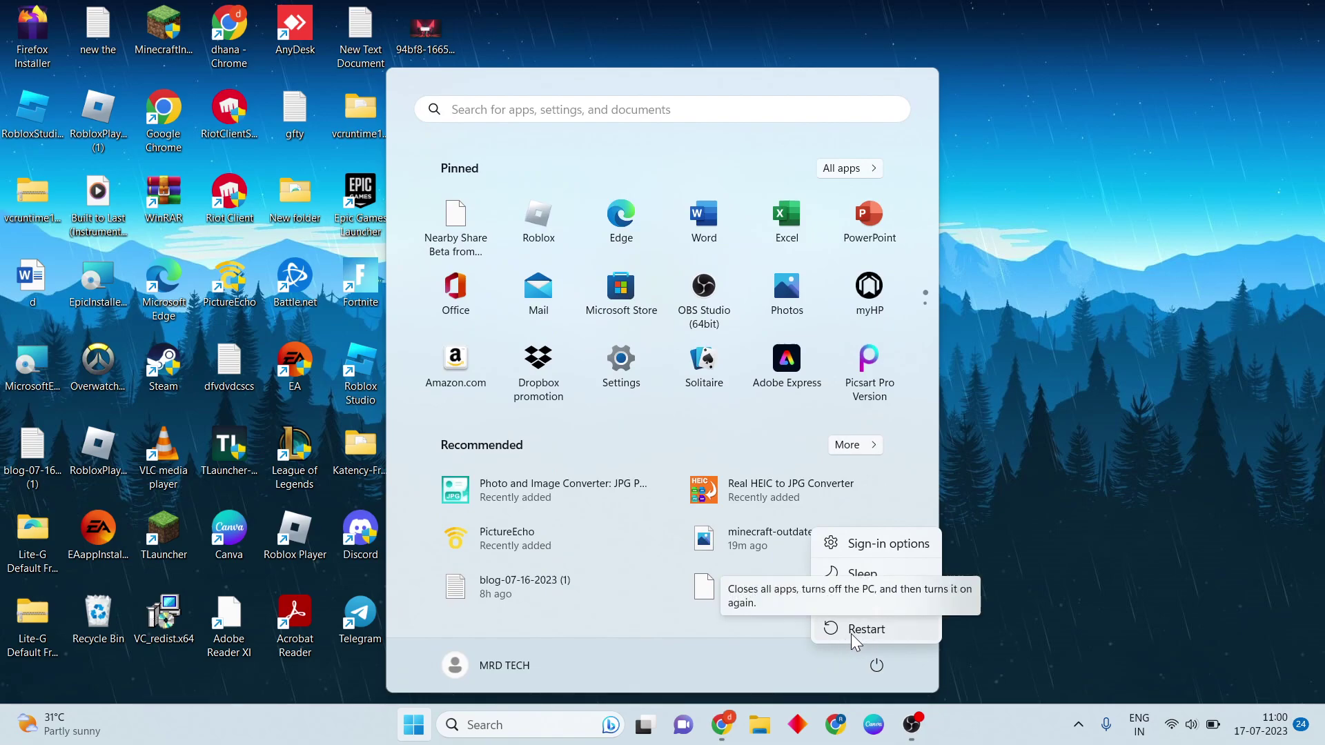
pyautogui.click(1028, 279)
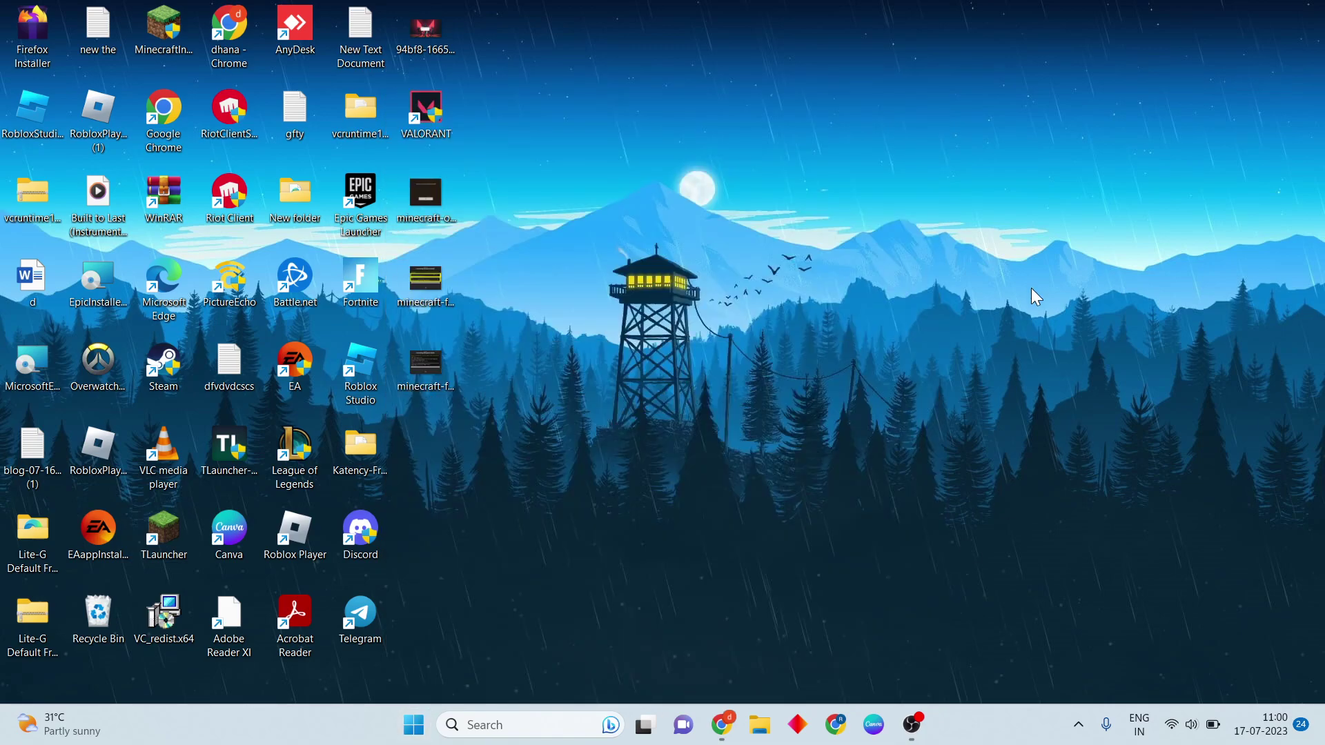